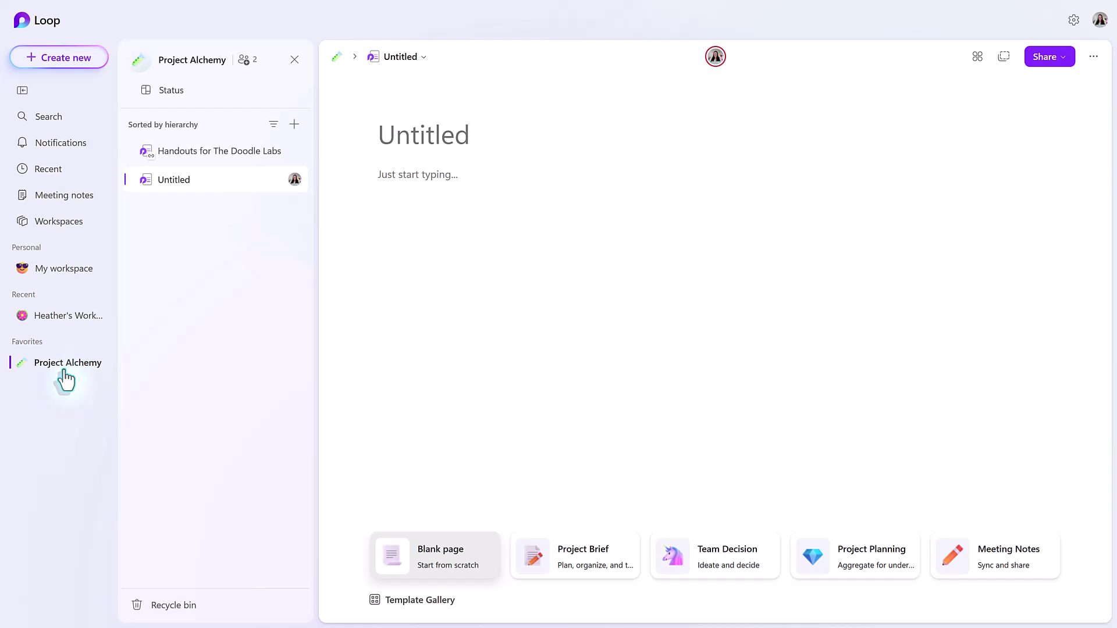
# Preview the Project Brief template on the Untitled page, showing only its placeholder sections
pyautogui.moveTo(208, 192)
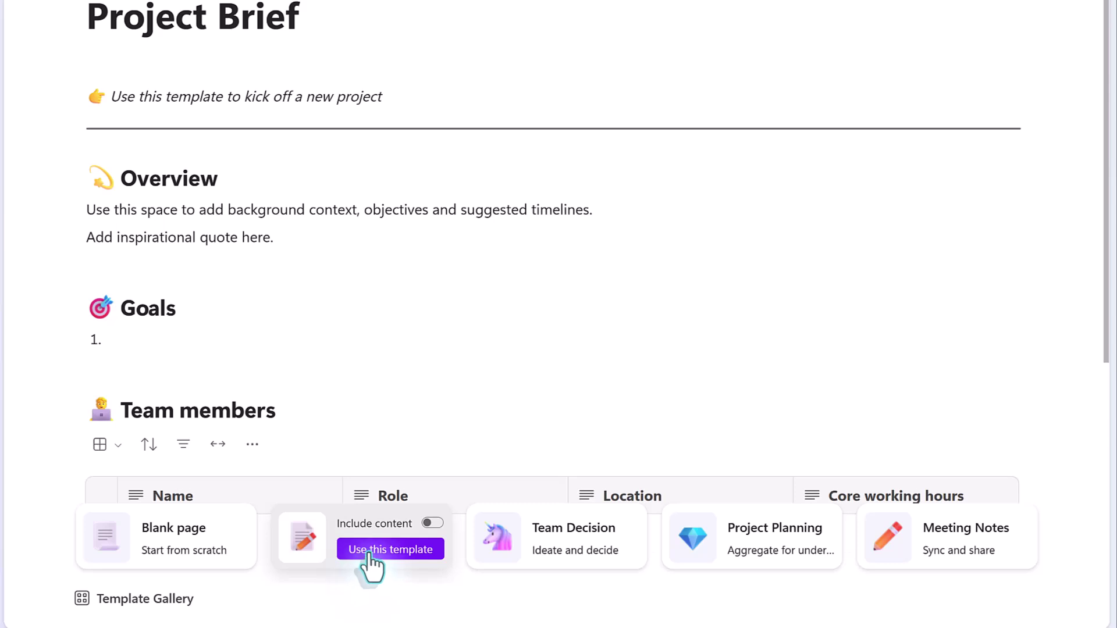
# Scroll through the Team Decision, Project Planning and Meeting Notes template previews, ending on Meeting Notes
pyautogui.moveTo(586, 553)
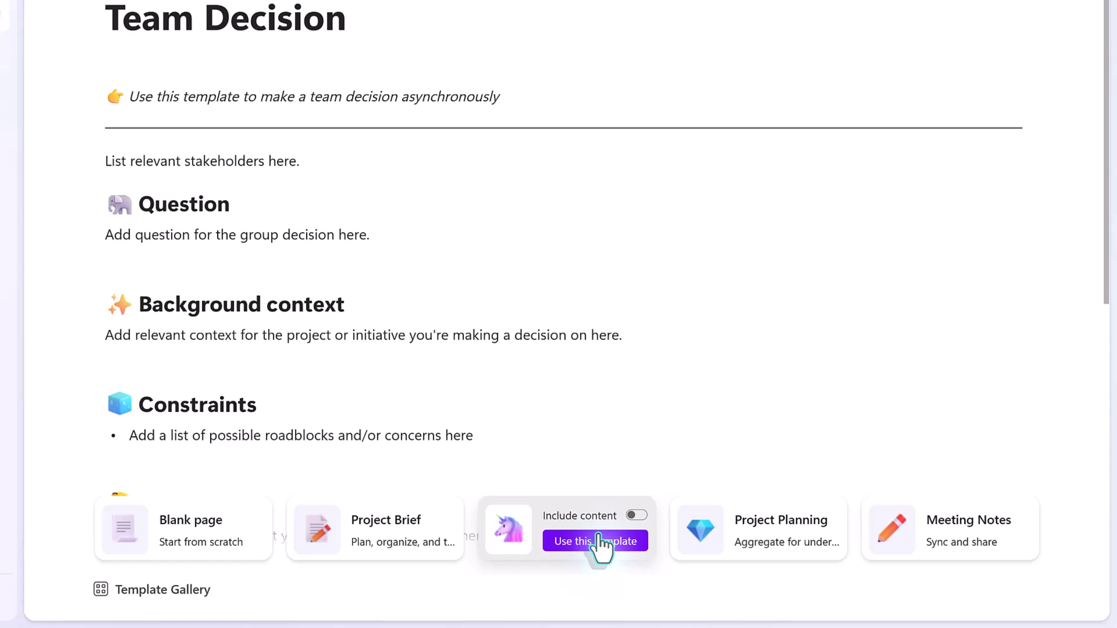
pyautogui.scroll(-3, 559, 332)
pyautogui.scroll(-2, 562, 337)
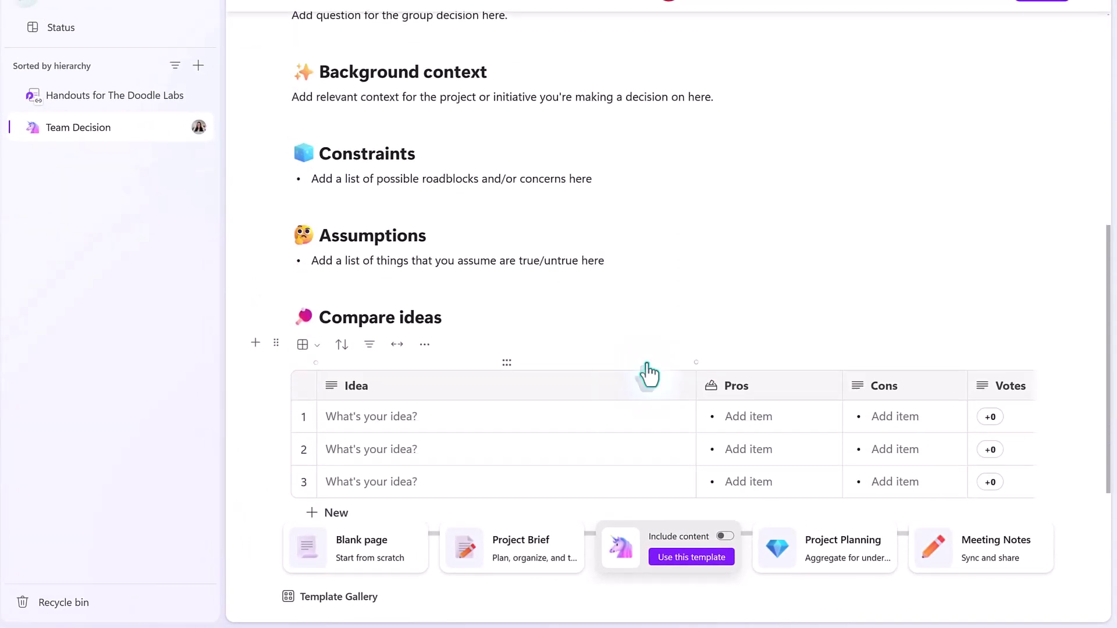
pyautogui.scroll(-2, 722, 369)
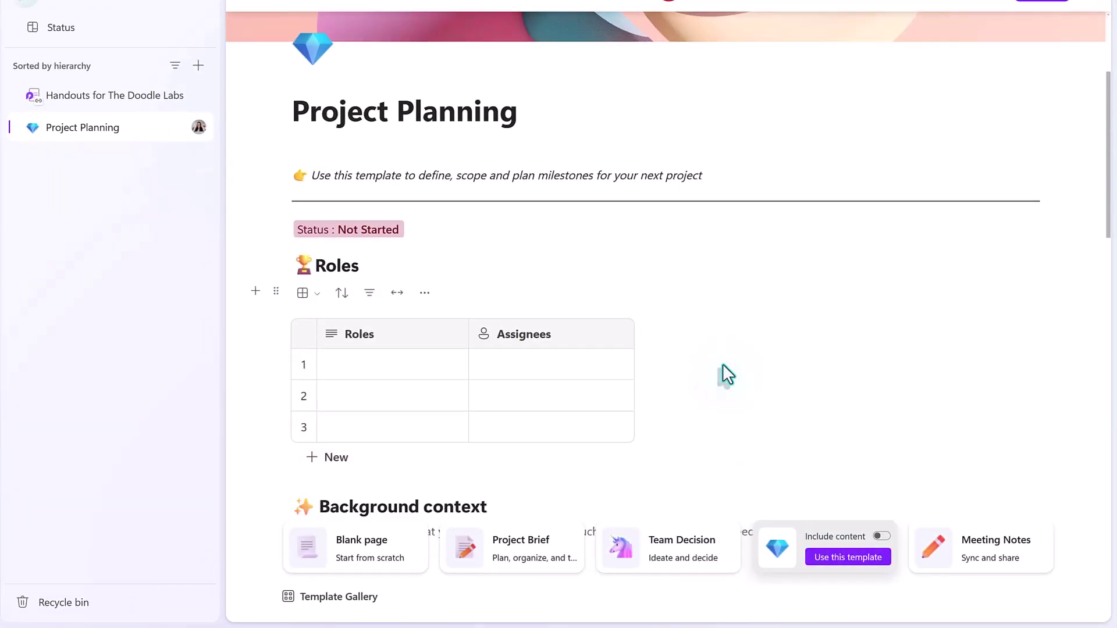
pyautogui.scroll(-5, 724, 373)
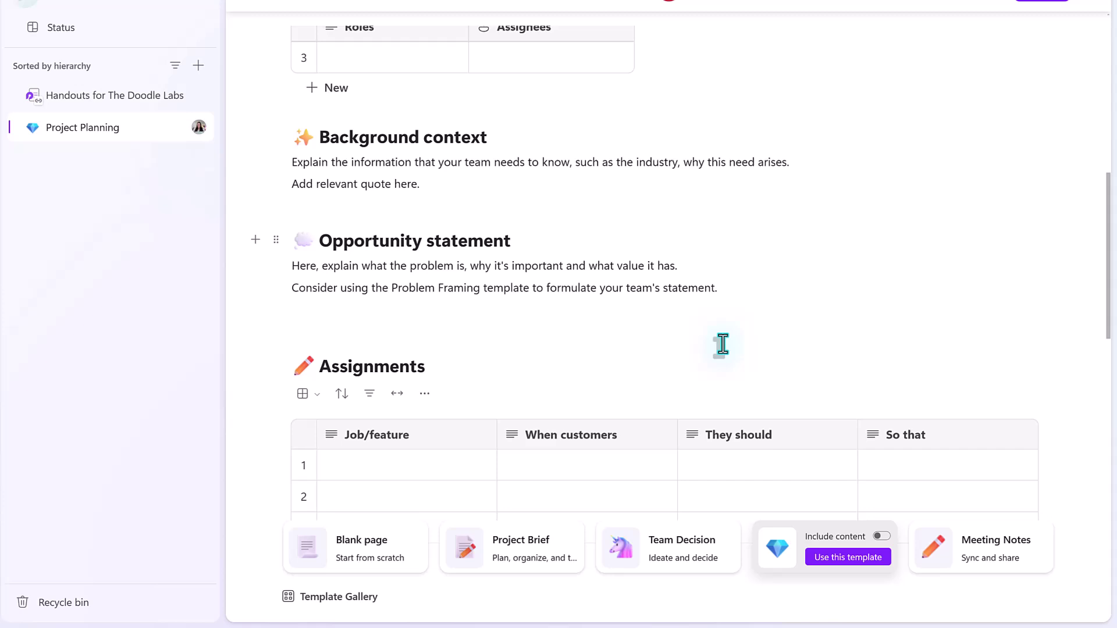
pyautogui.scroll(-1, 723, 344)
pyautogui.moveTo(984, 564)
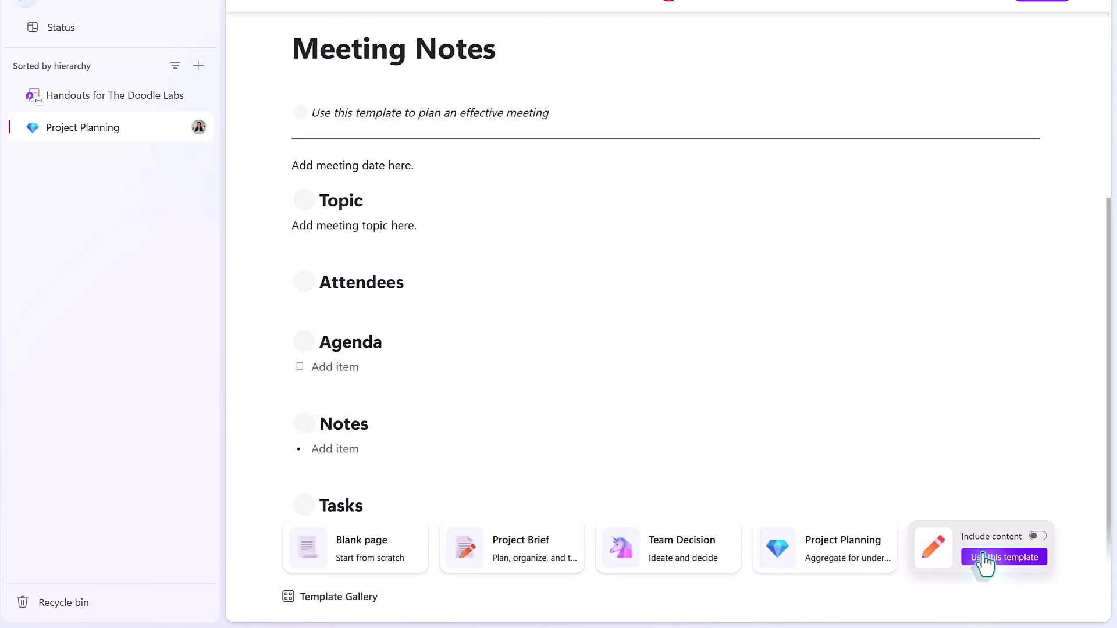
pyautogui.scroll(-5, 756, 375)
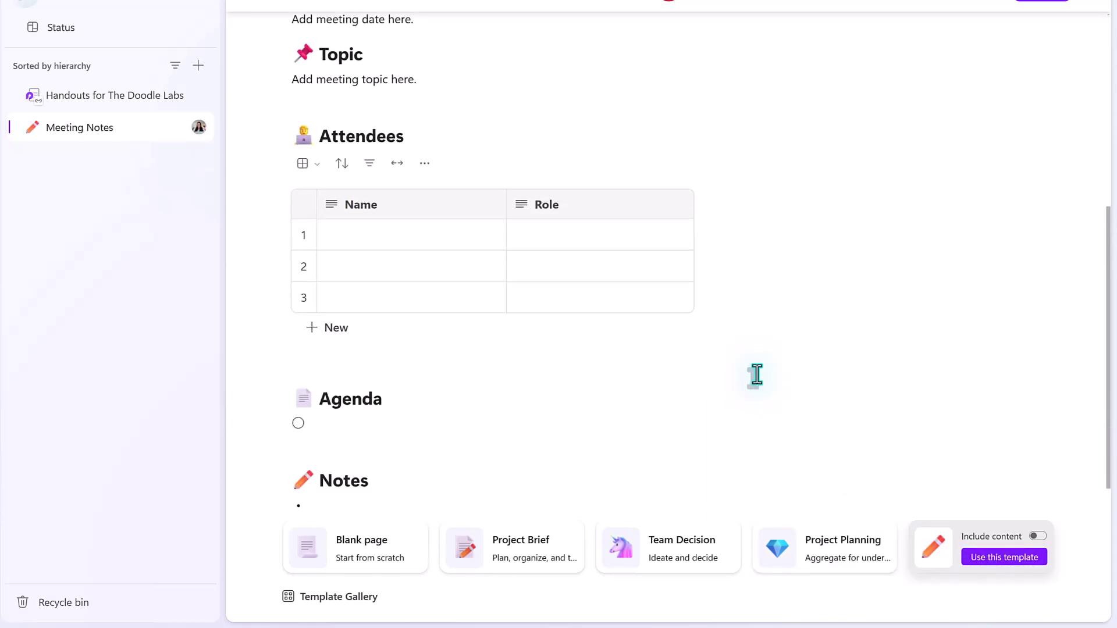
pyautogui.scroll(10, 758, 374)
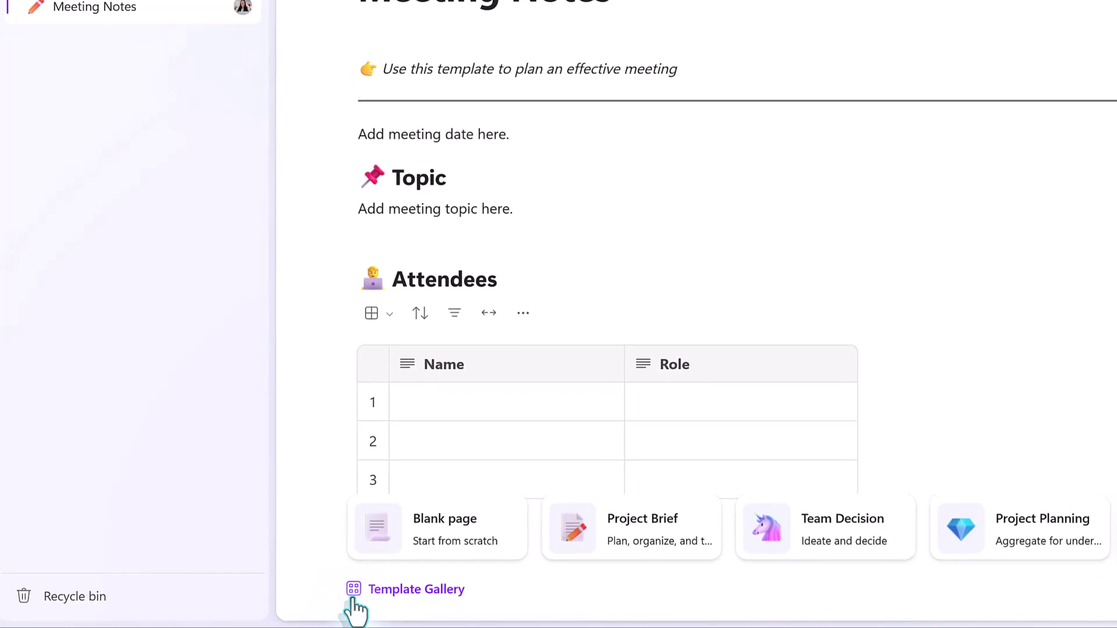
pyautogui.click(350, 590)
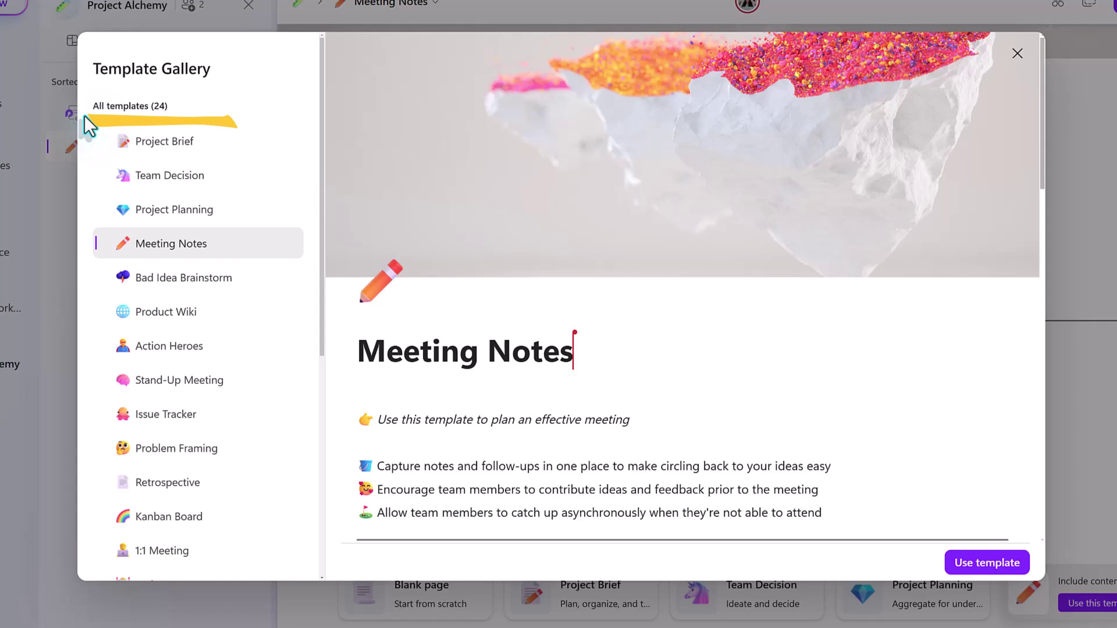
pyautogui.click(280, 278)
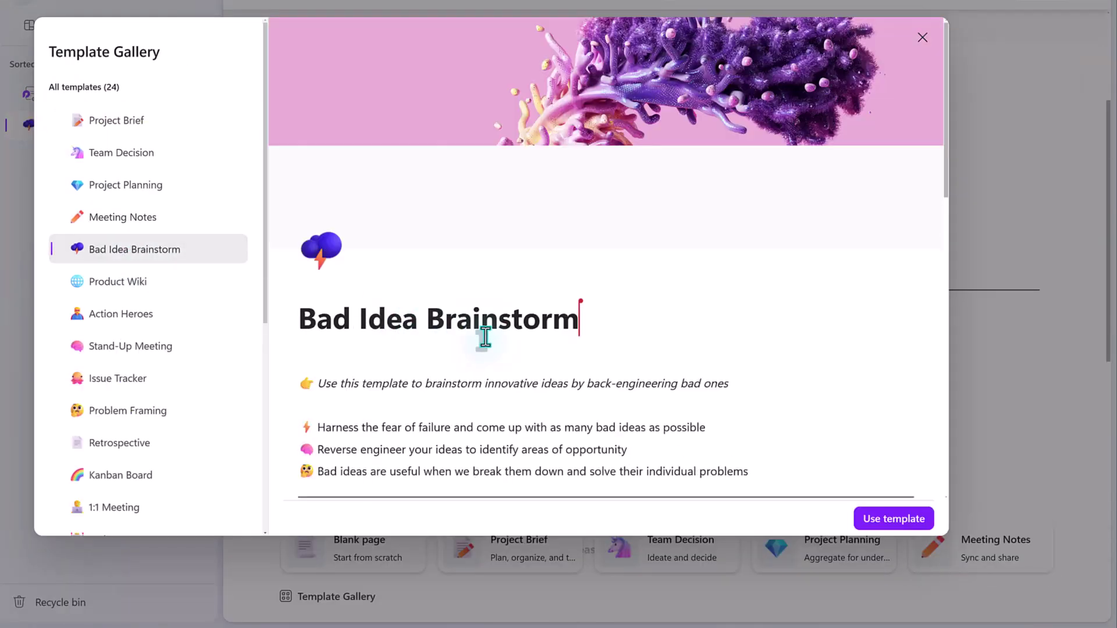
pyautogui.scroll(-2, 531, 314)
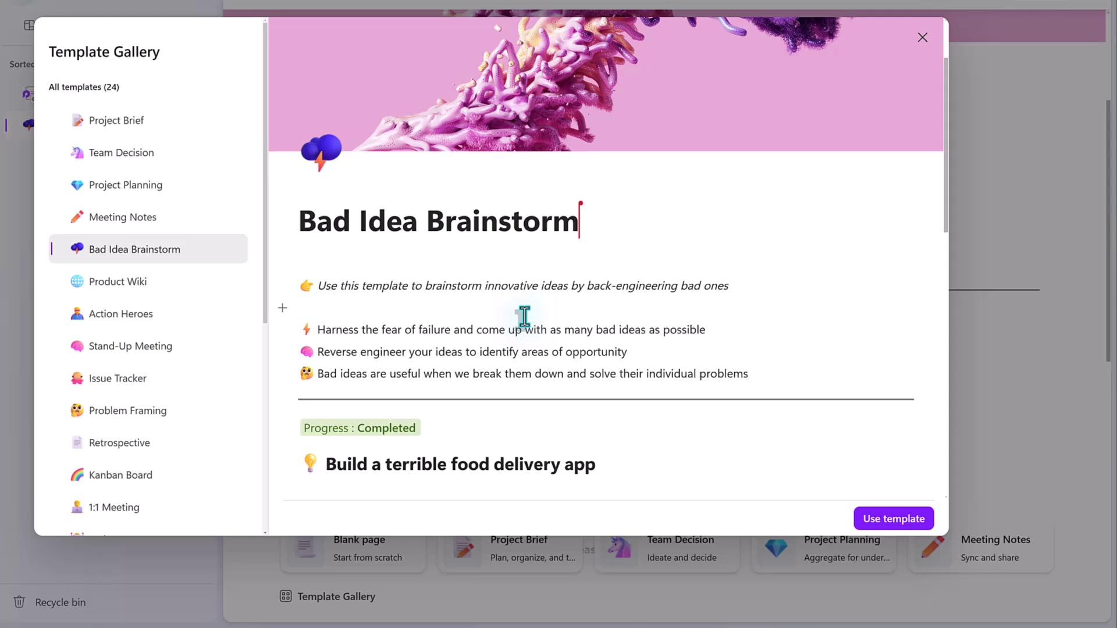
pyautogui.click(124, 384)
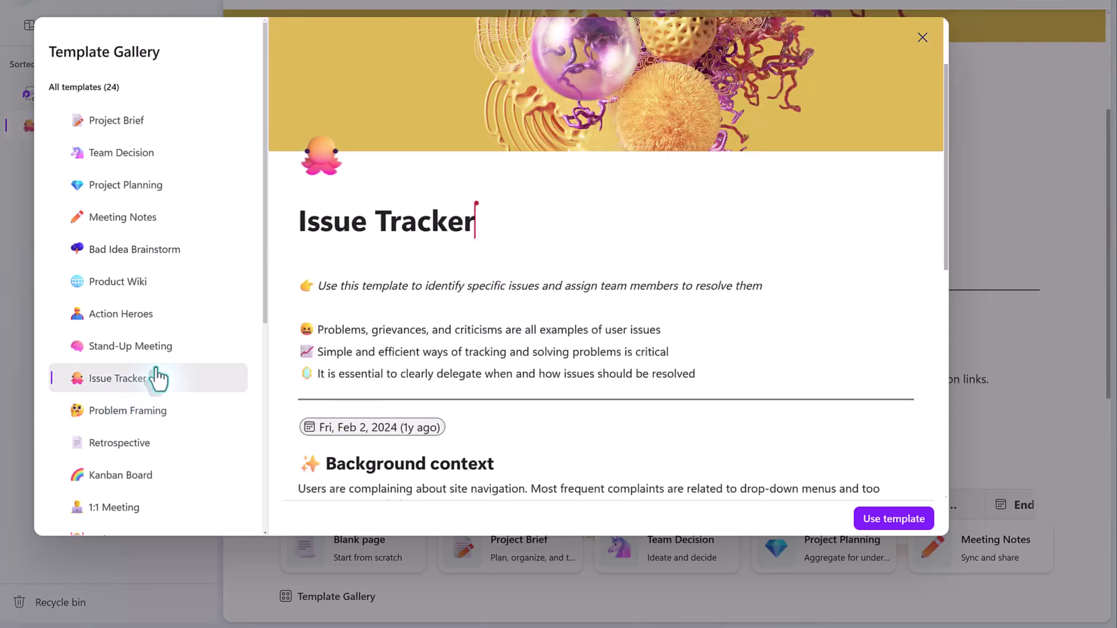
pyautogui.scroll(-5, 157, 378)
pyautogui.click(134, 349)
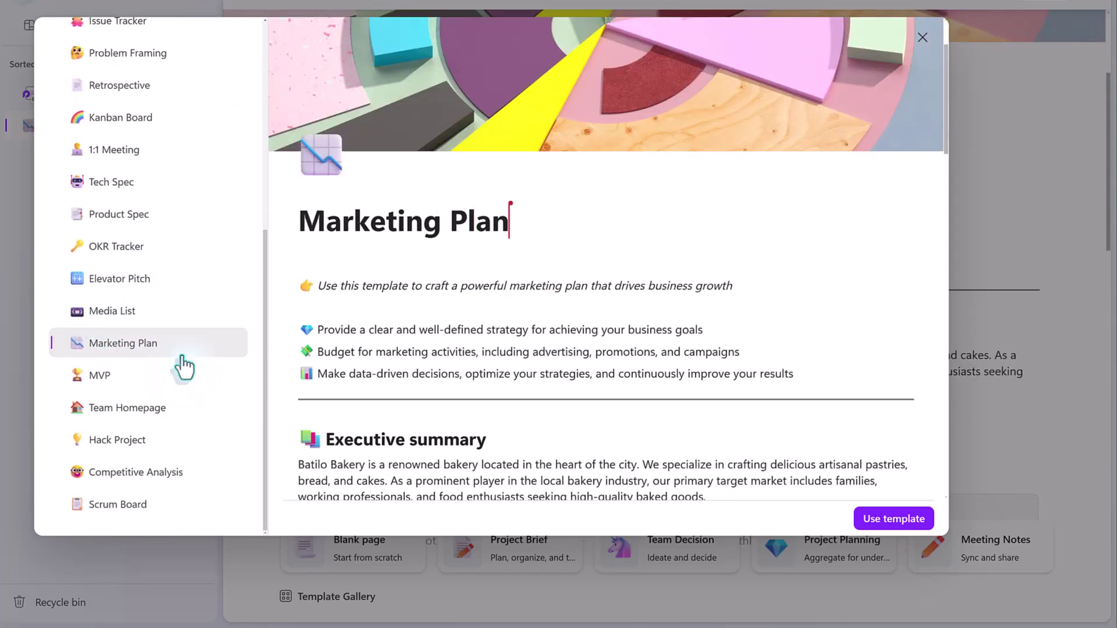
pyautogui.click(129, 413)
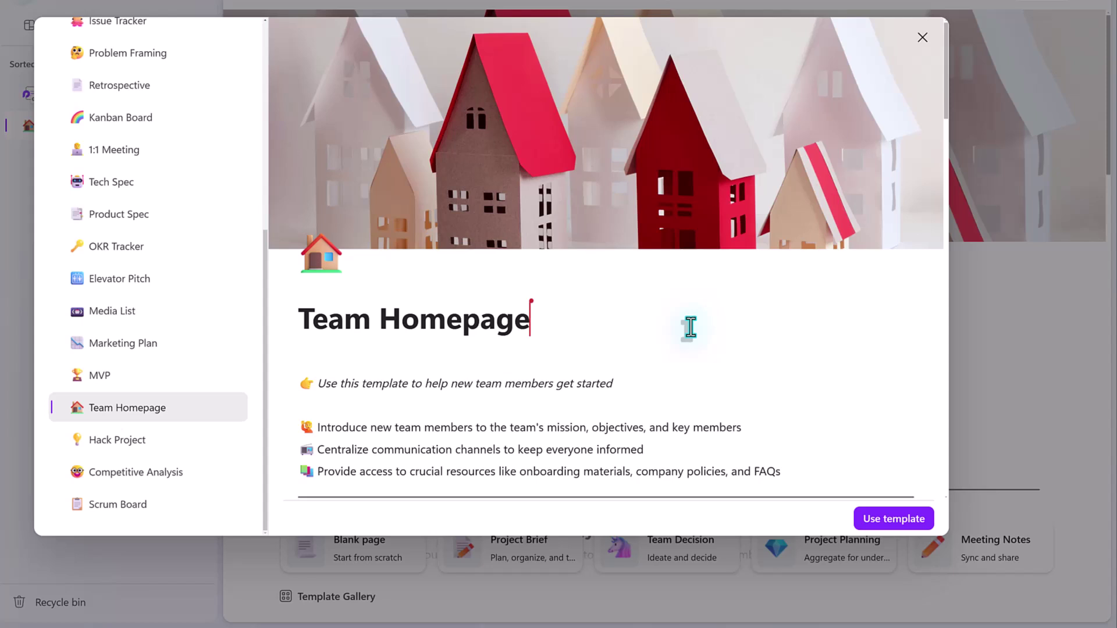
pyautogui.scroll(-2, 908, 67)
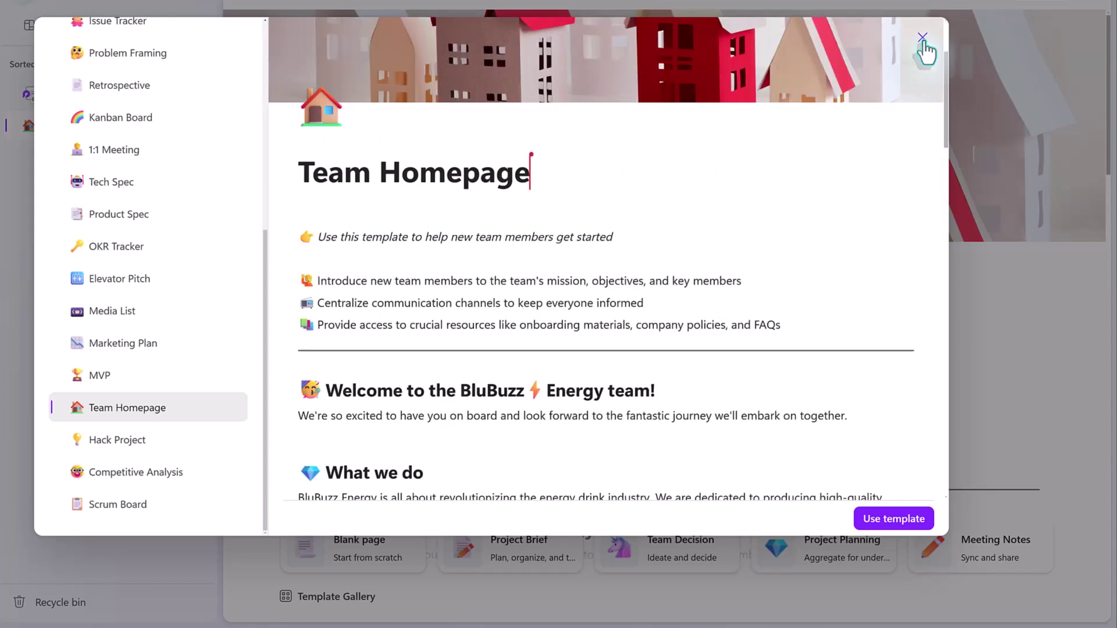
pyautogui.click(923, 39)
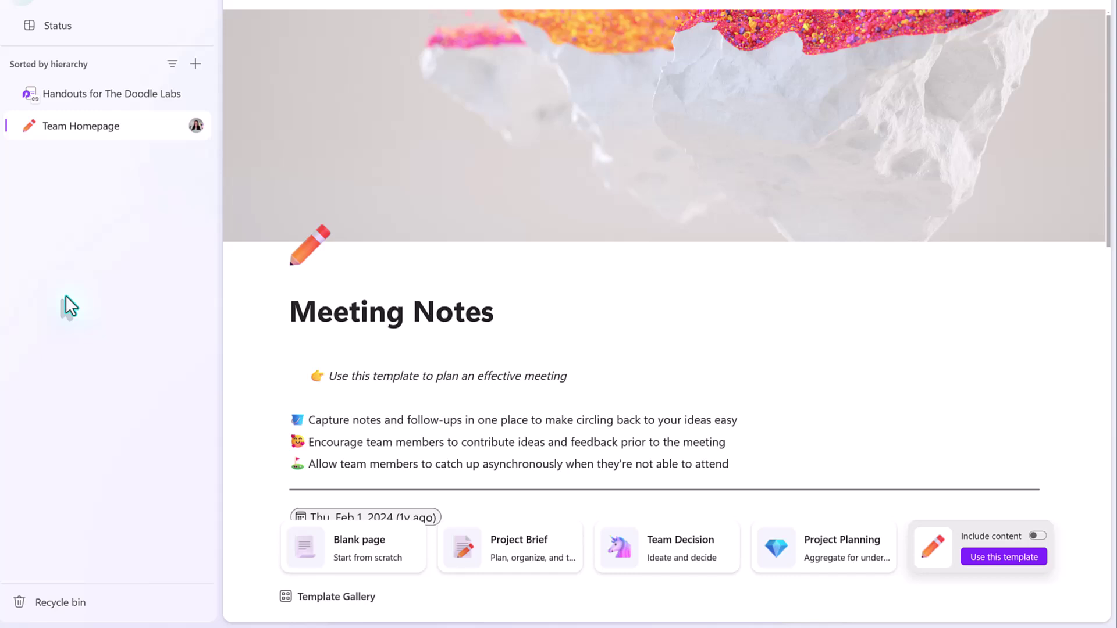
# Start a blank page titled Tasks with a green check-mark icon
pyautogui.click(362, 556)
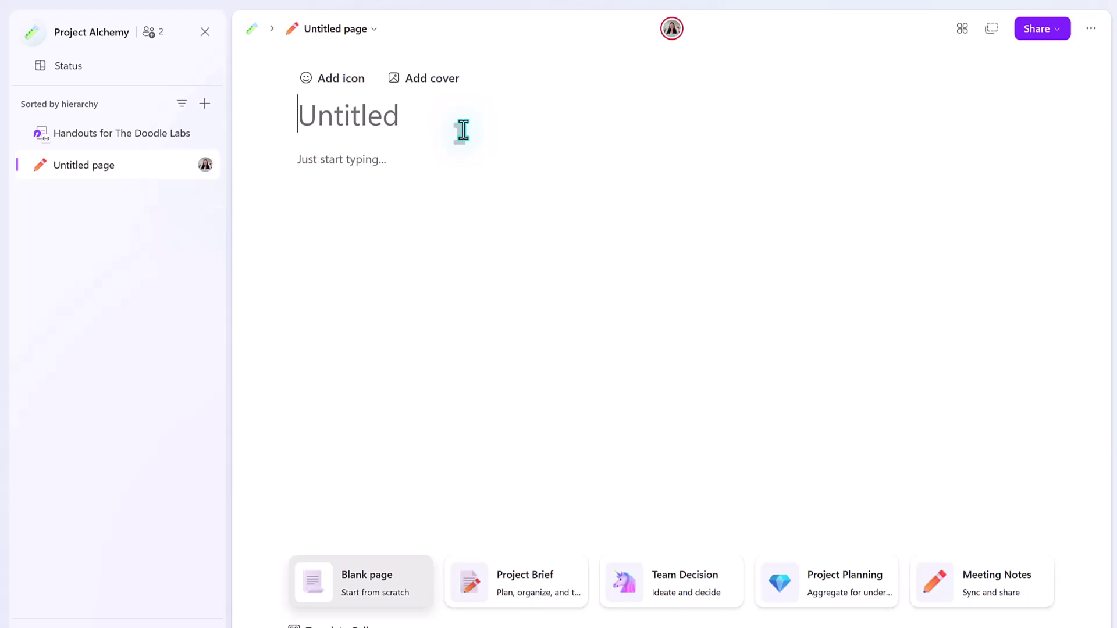
pyautogui.write('Tasks')
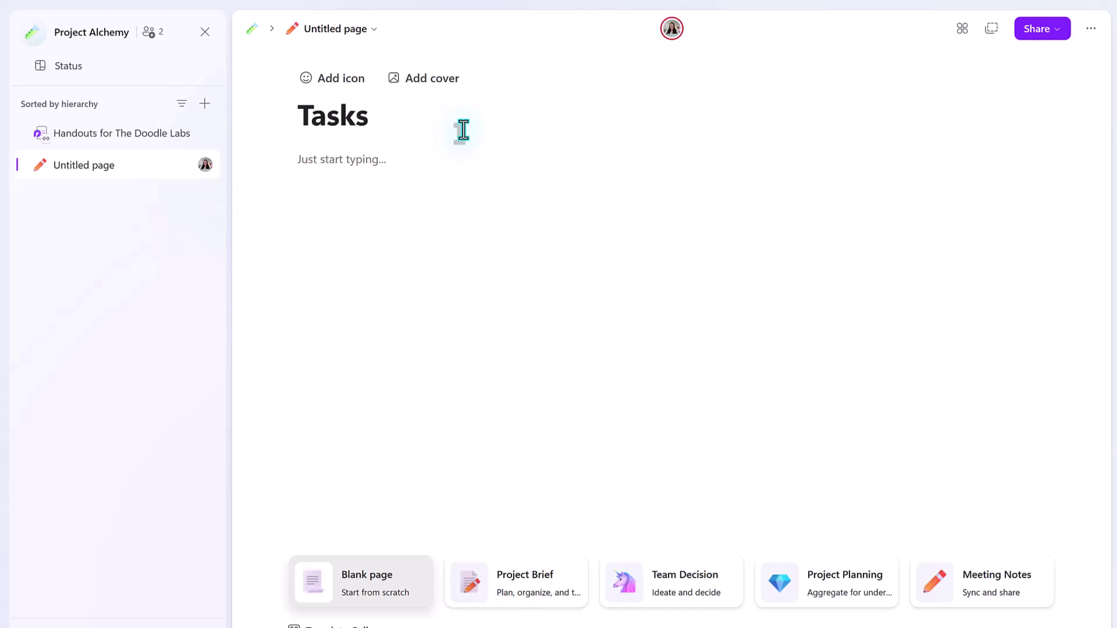
pyautogui.click(323, 82)
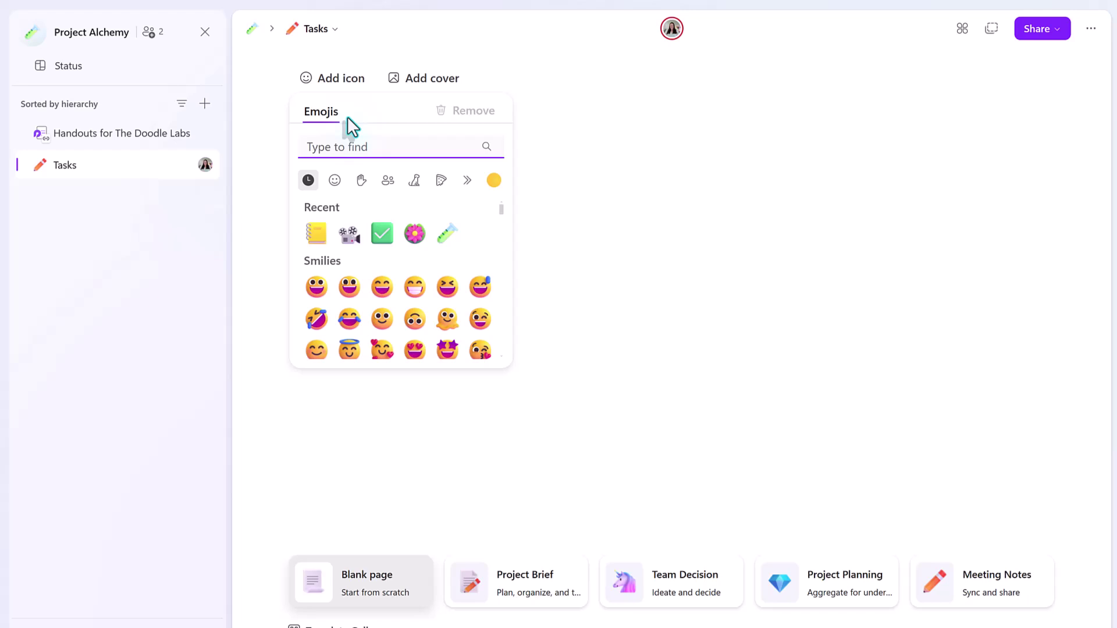
pyautogui.click(381, 240)
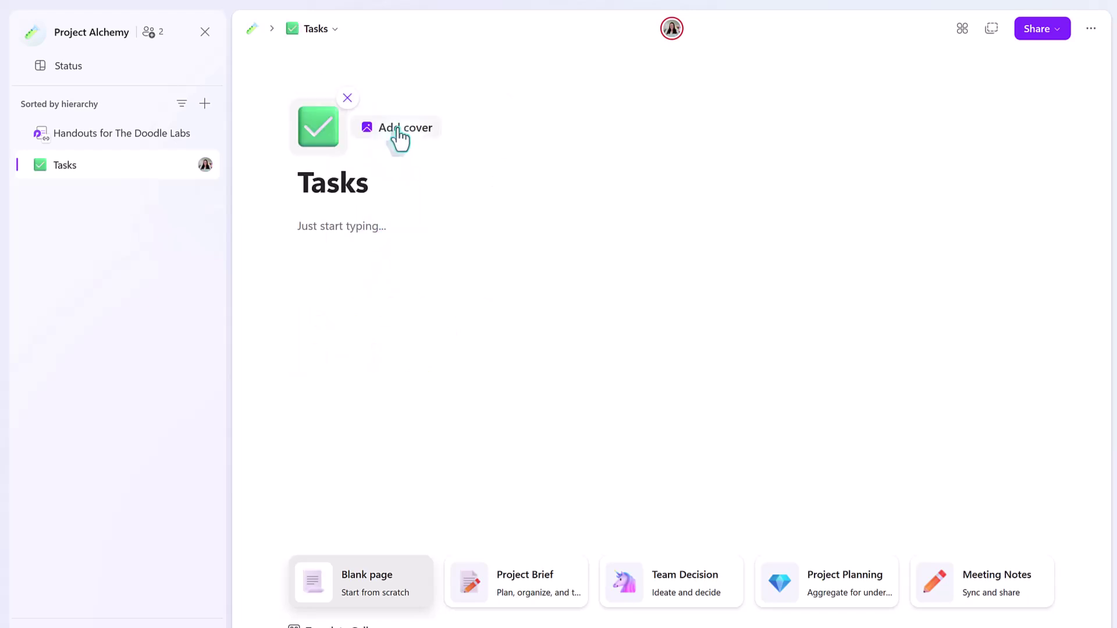
# Give the Tasks page the orange tools cover image
pyautogui.click(400, 131)
pyautogui.scroll(-3, 550, 349)
pyautogui.click(573, 378)
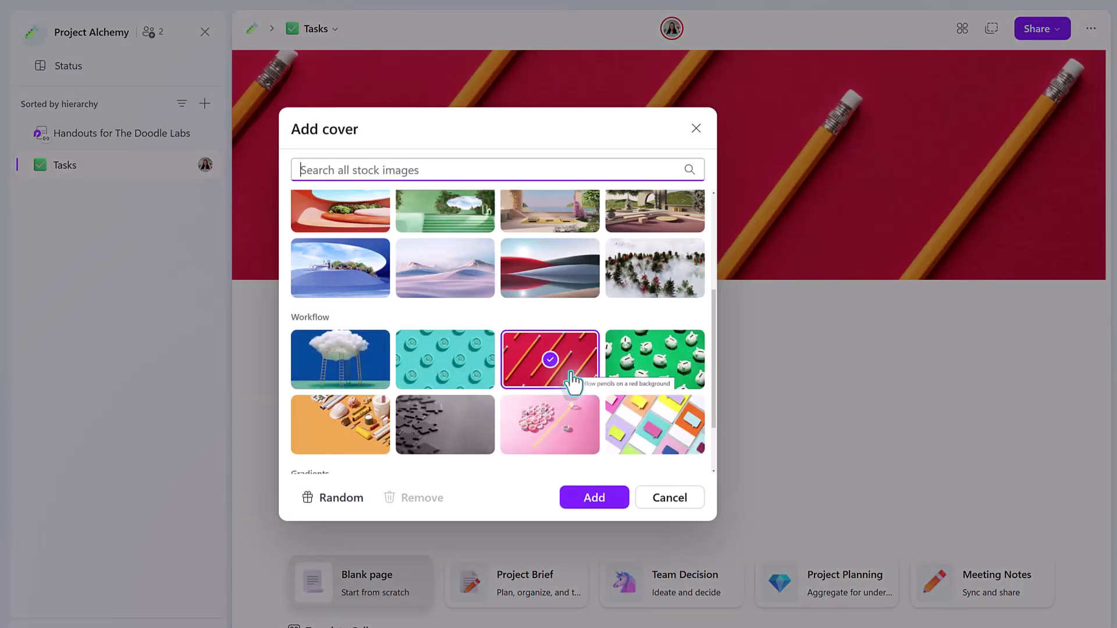
pyautogui.click(301, 451)
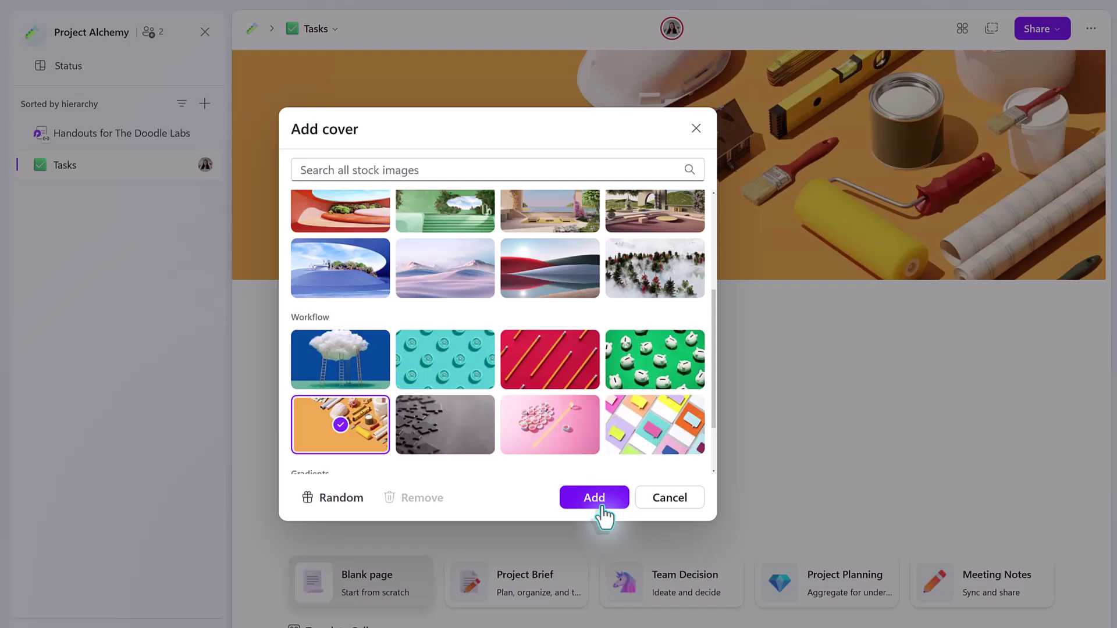
pyautogui.click(594, 498)
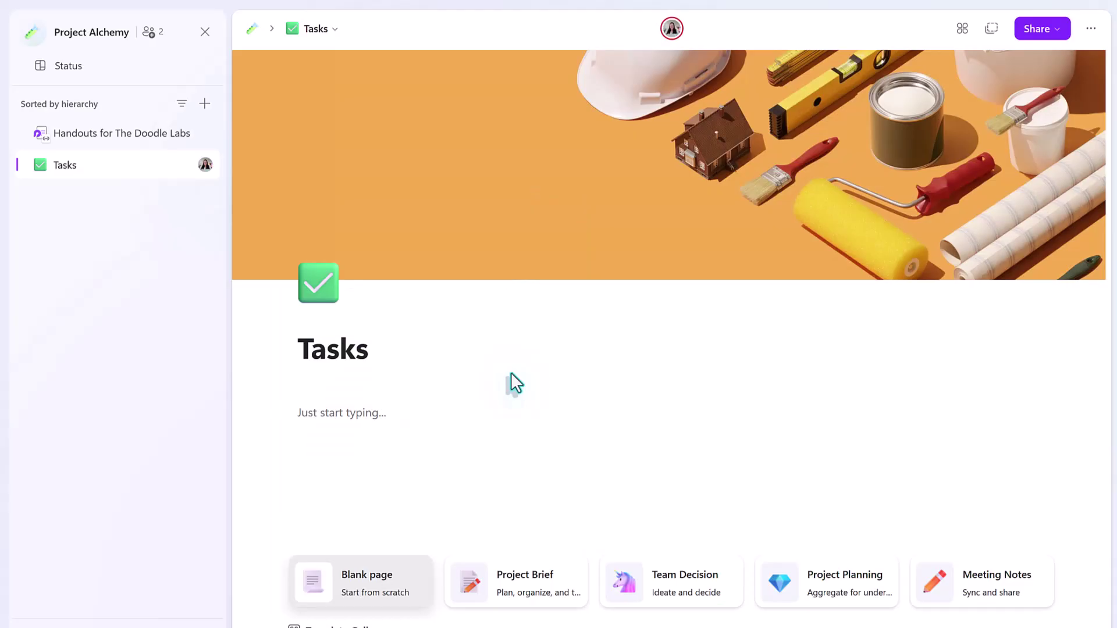
# Type /hea in the Tasks page body to list the Heading and Collapsible Heading styles
pyautogui.click(321, 416)
pyautogui.press('/')
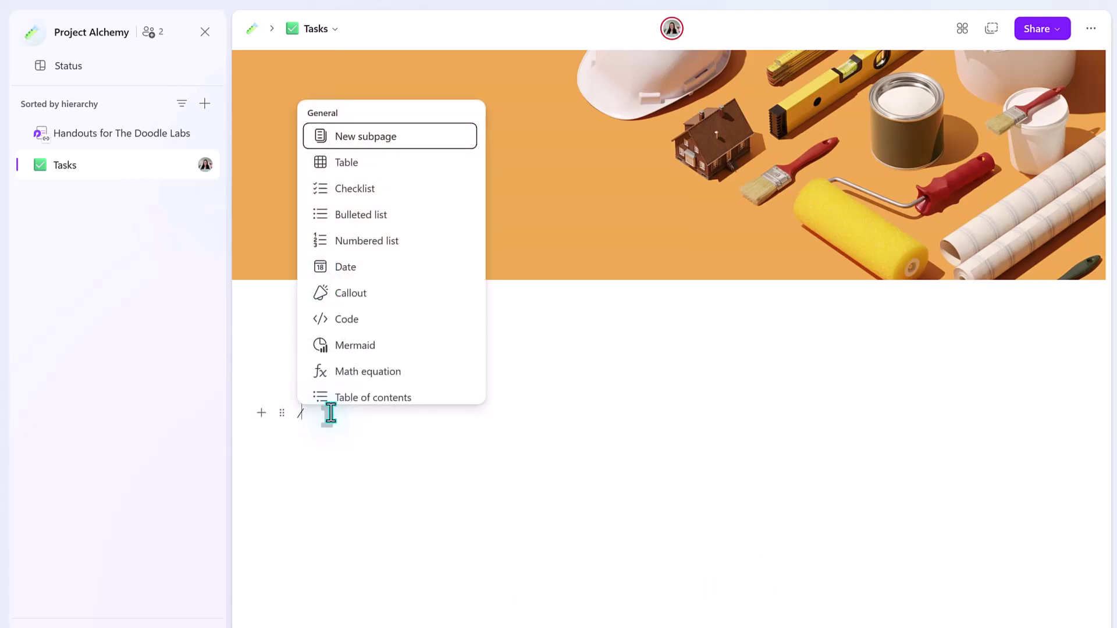
pyautogui.write('hea')
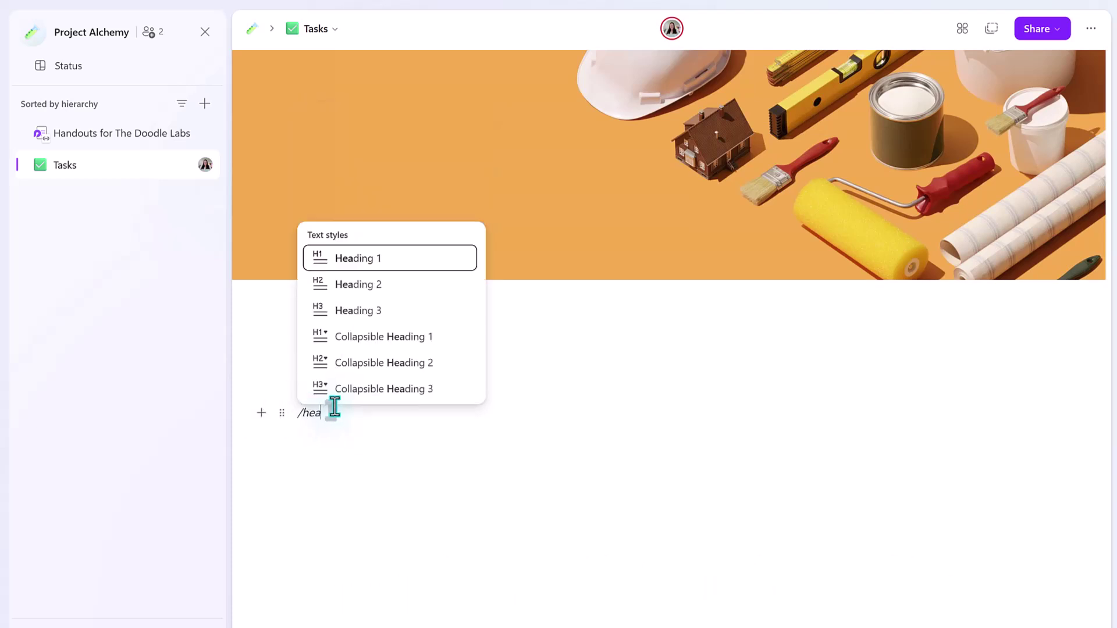
# Add a collapsible level-3 'Admin Task' heading with checklist items Review Timecards and Create Short Links
pyautogui.click(371, 391)
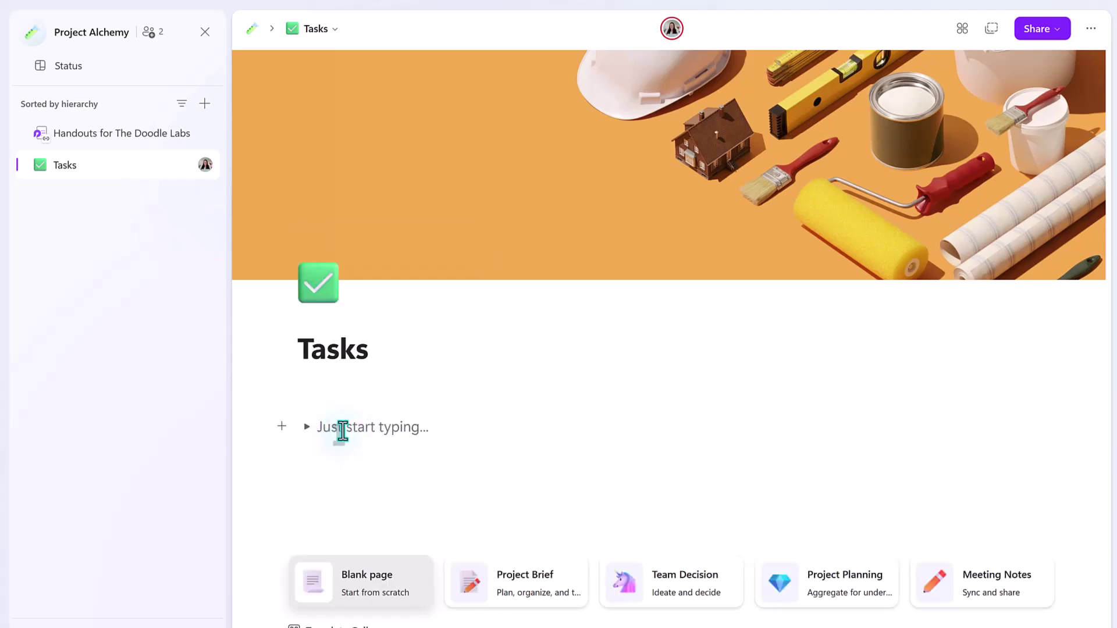
pyautogui.write('An')
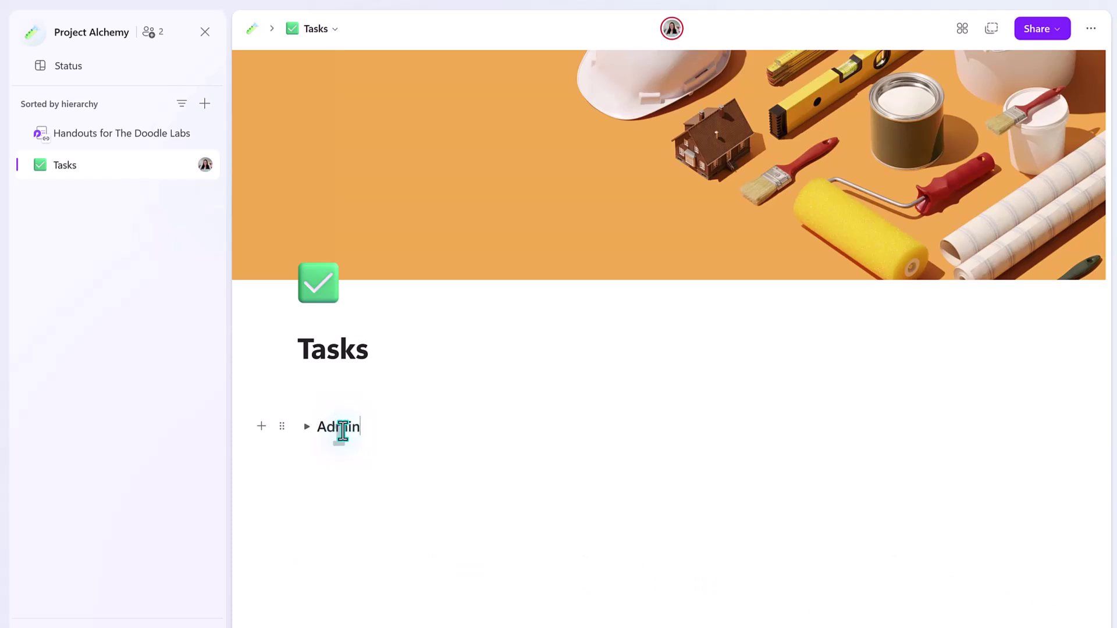
pyautogui.write('min Task')
pyautogui.press('Return')
pyautogui.write('/')
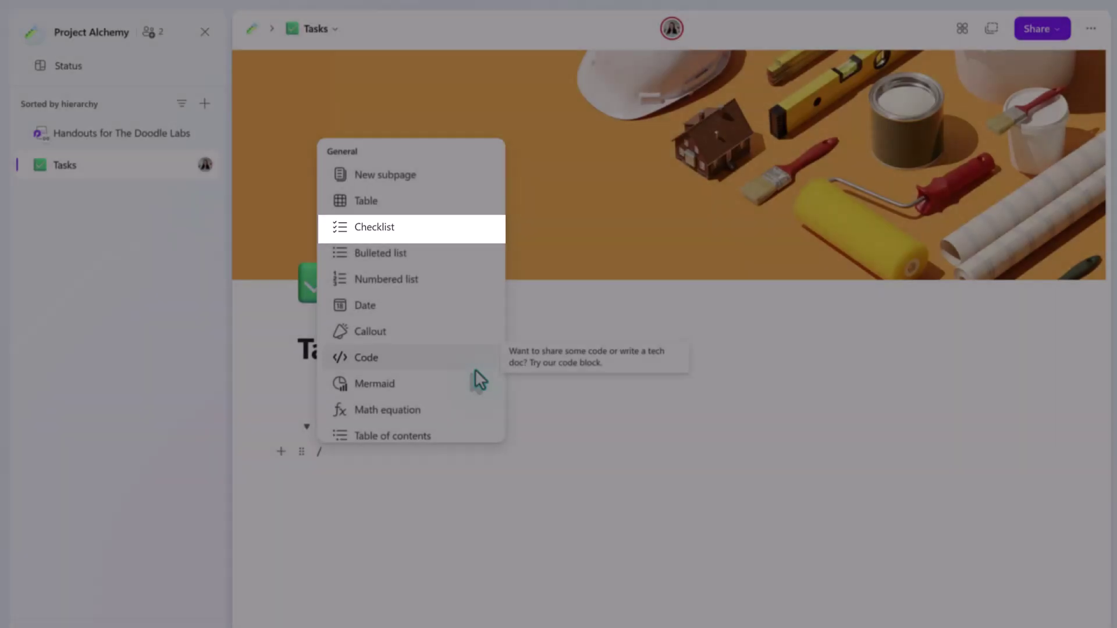
pyautogui.press('Return')
pyautogui.write('Review Timecards')
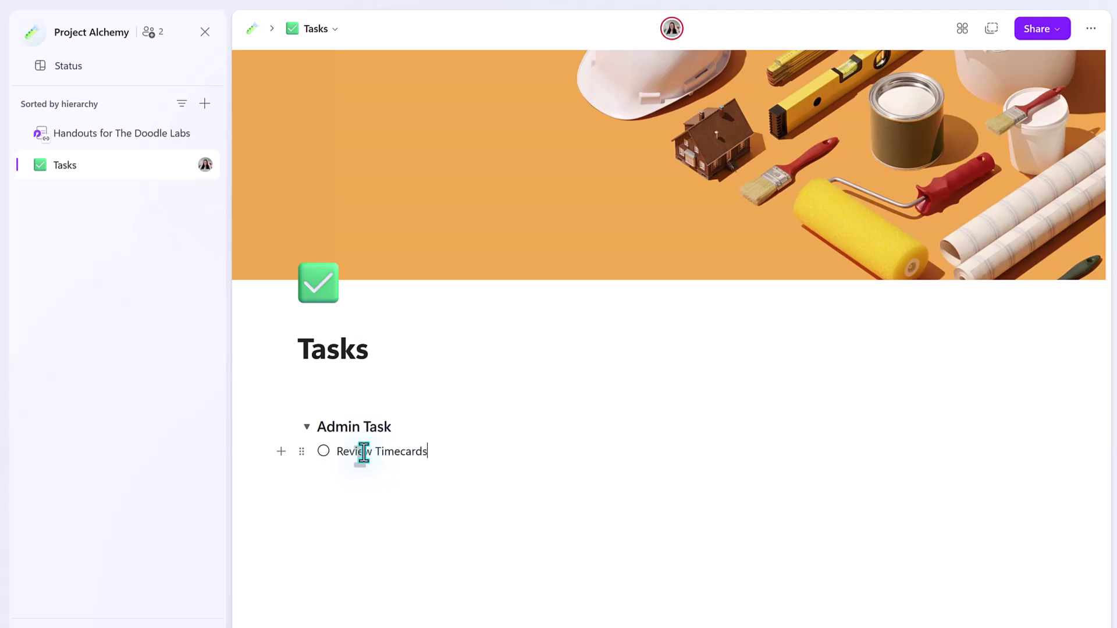
pyautogui.press('Return')
pyautogui.write('Create Short Links')
pyautogui.press('Return')
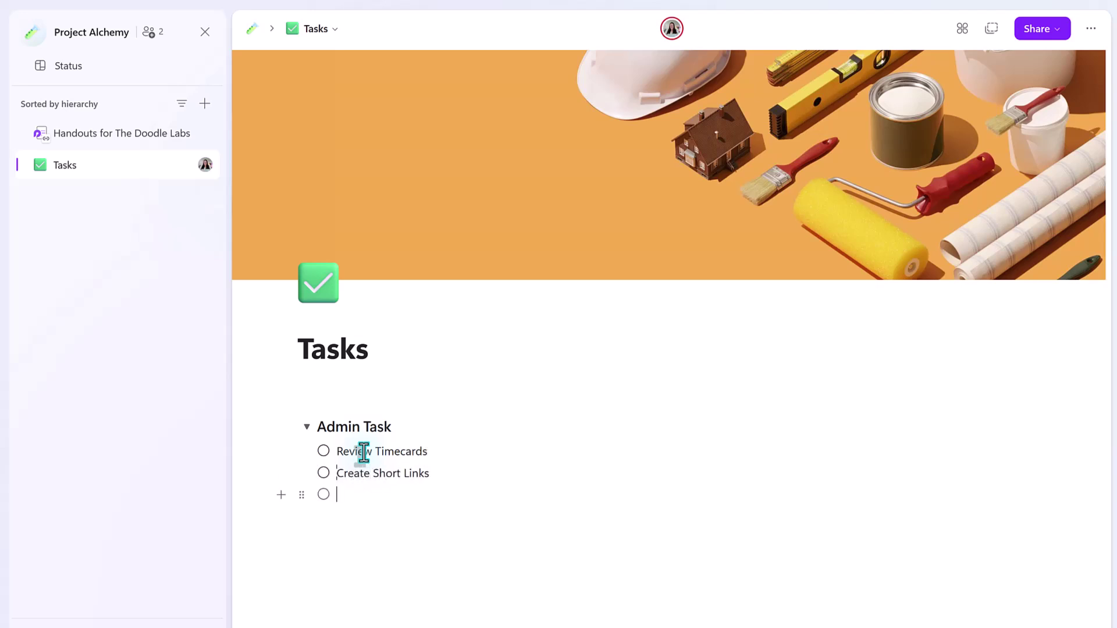
# Add 'Set up Offer Lab' as a third checklist item, then insert a task list below via /task
pyautogui.write('Set up Offer Lab')
pyautogui.press('Return')
pyautogui.press('Return')
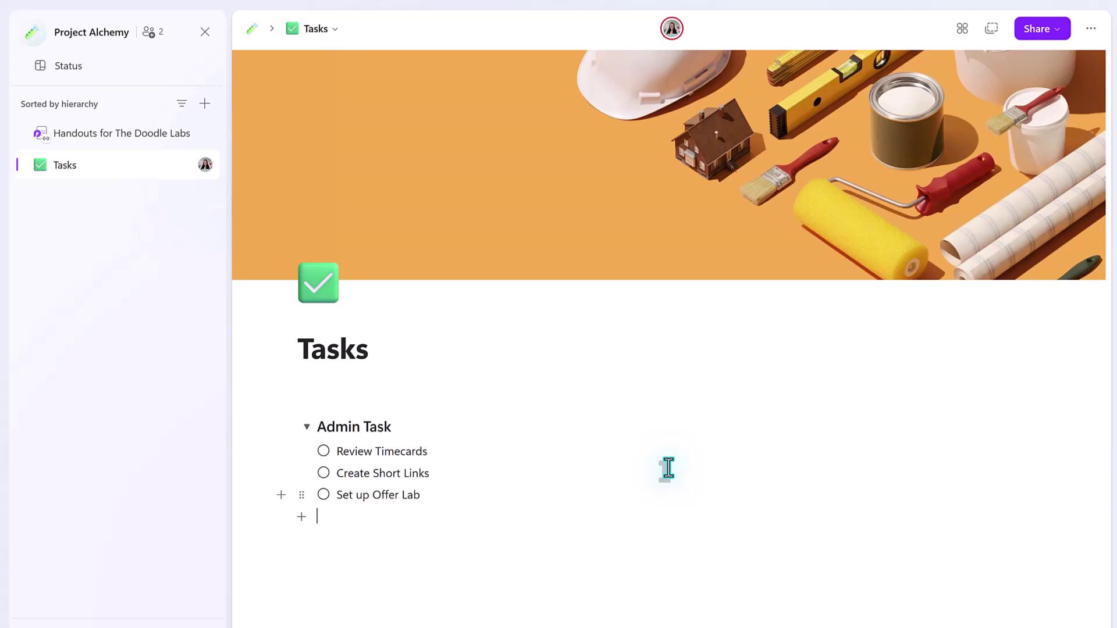
pyautogui.write('/ta')
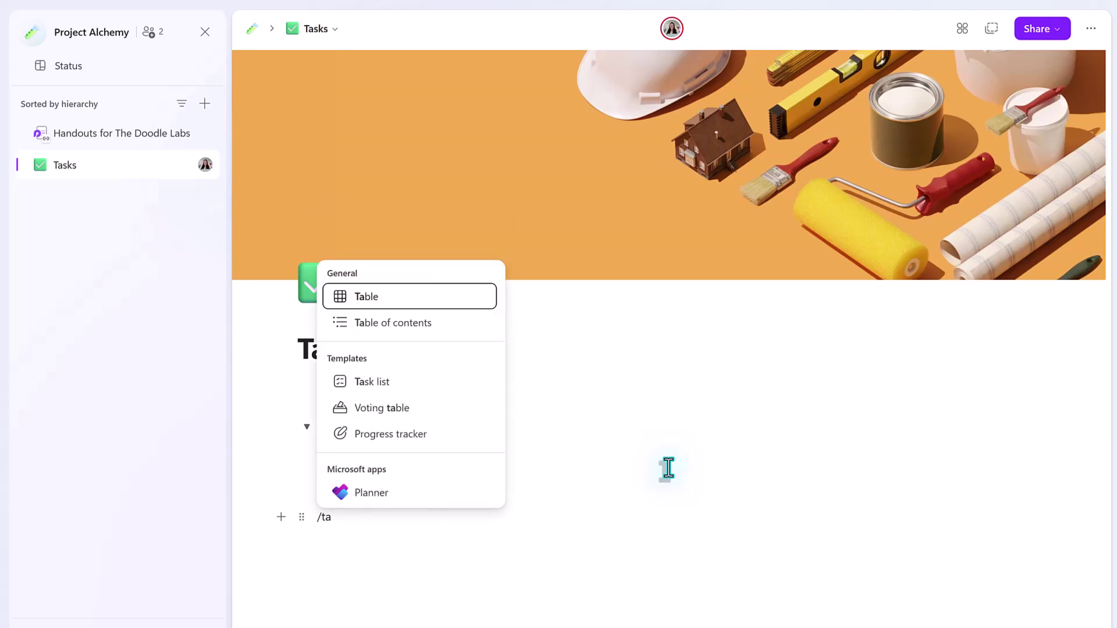
pyautogui.write('sk')
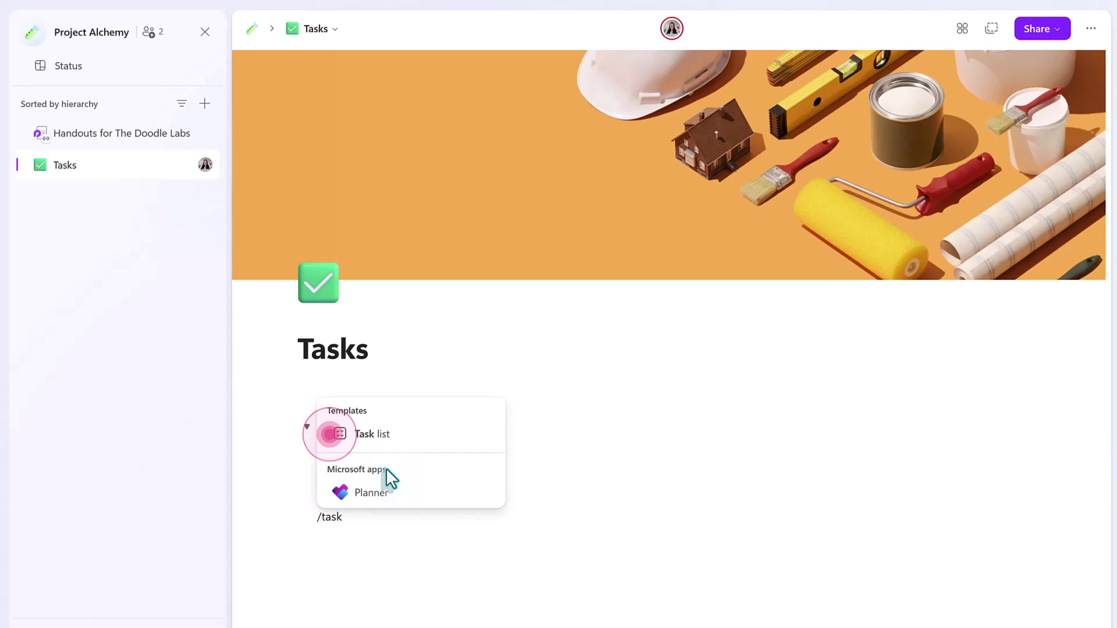
pyautogui.press('Return')
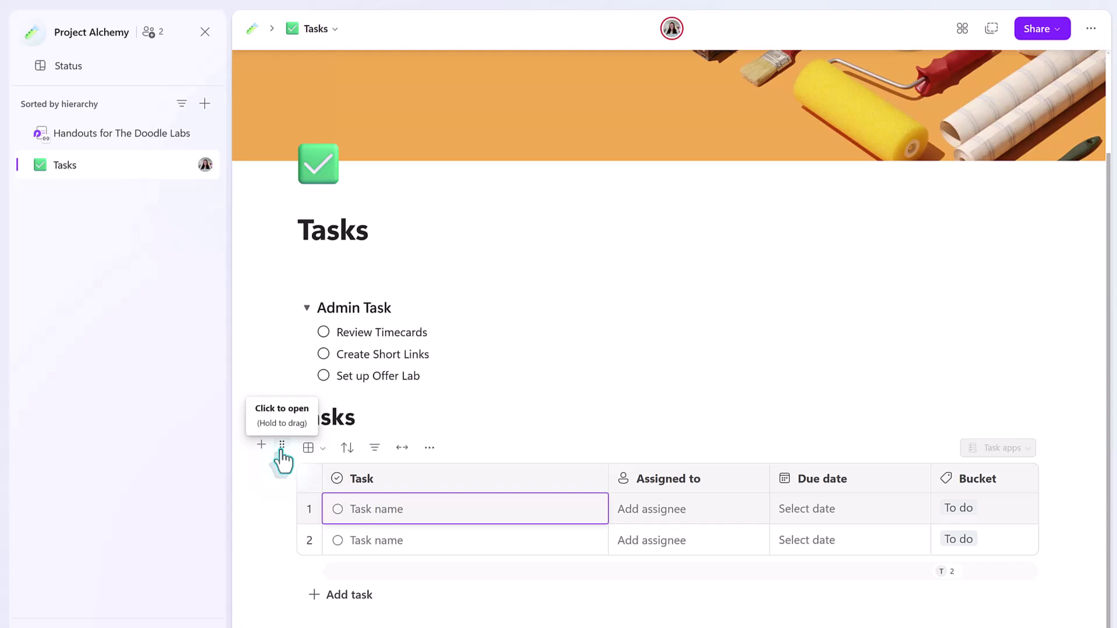
pyautogui.moveTo(282, 449); pyautogui.dragTo(397, 559)
pyautogui.scroll(-3, 426, 442)
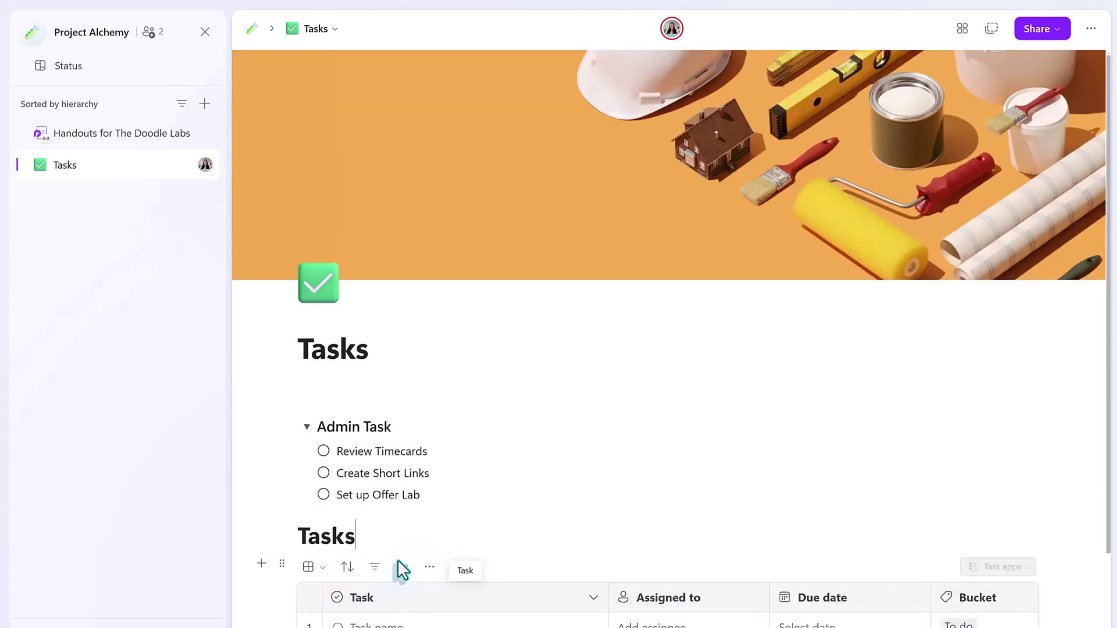
pyautogui.scroll(-2, 451, 498)
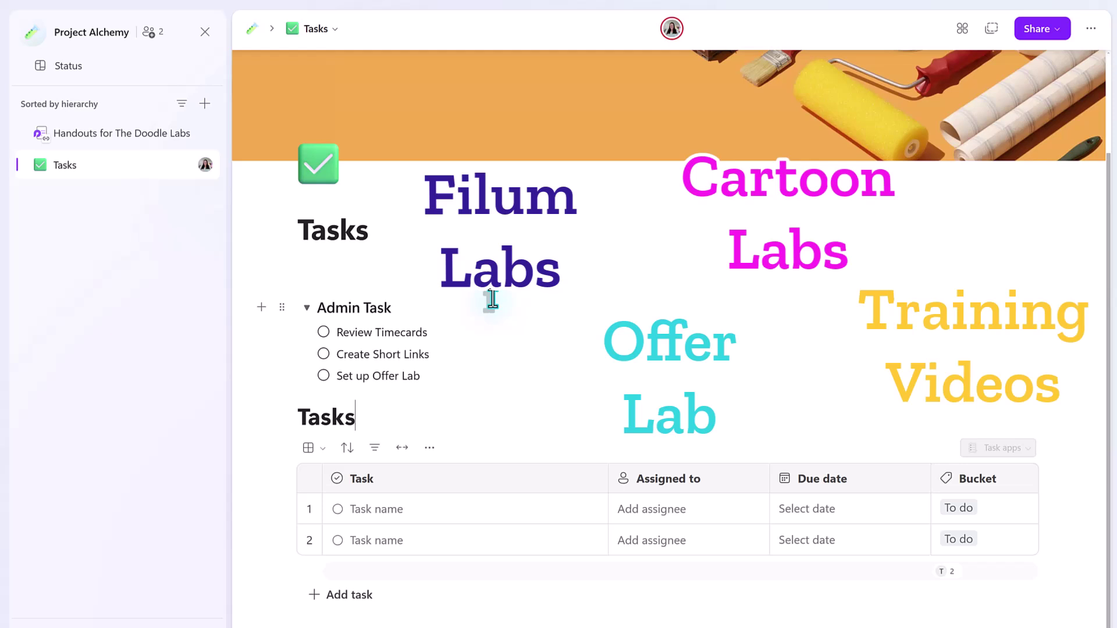
pyautogui.moveTo(135, 185)
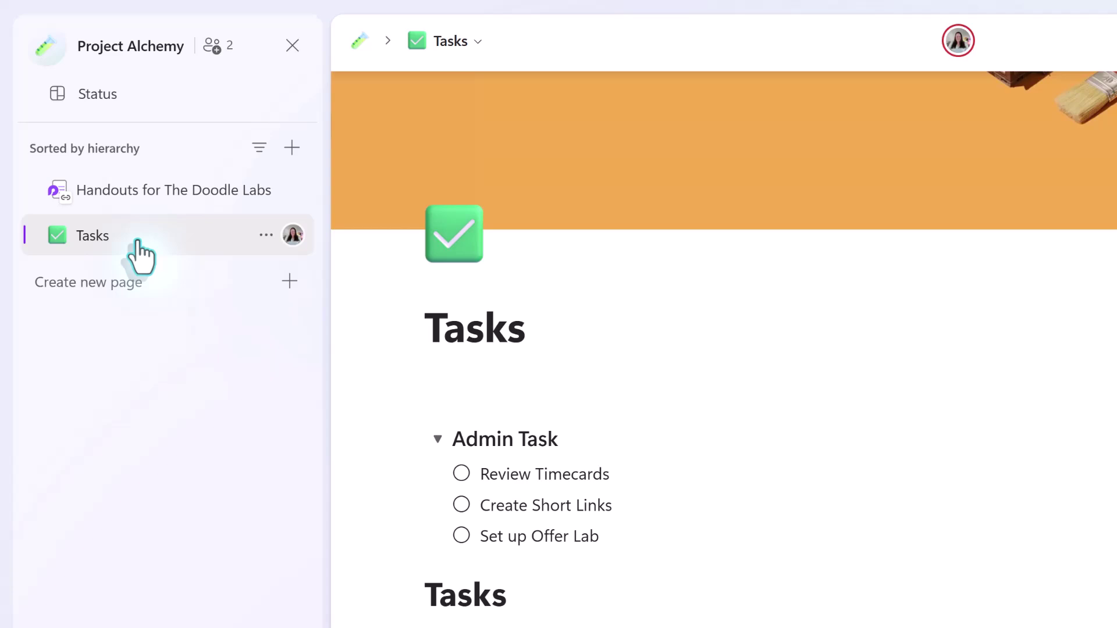
# Create a new subpage under Tasks and title it Filum Labs
pyautogui.click(265, 235)
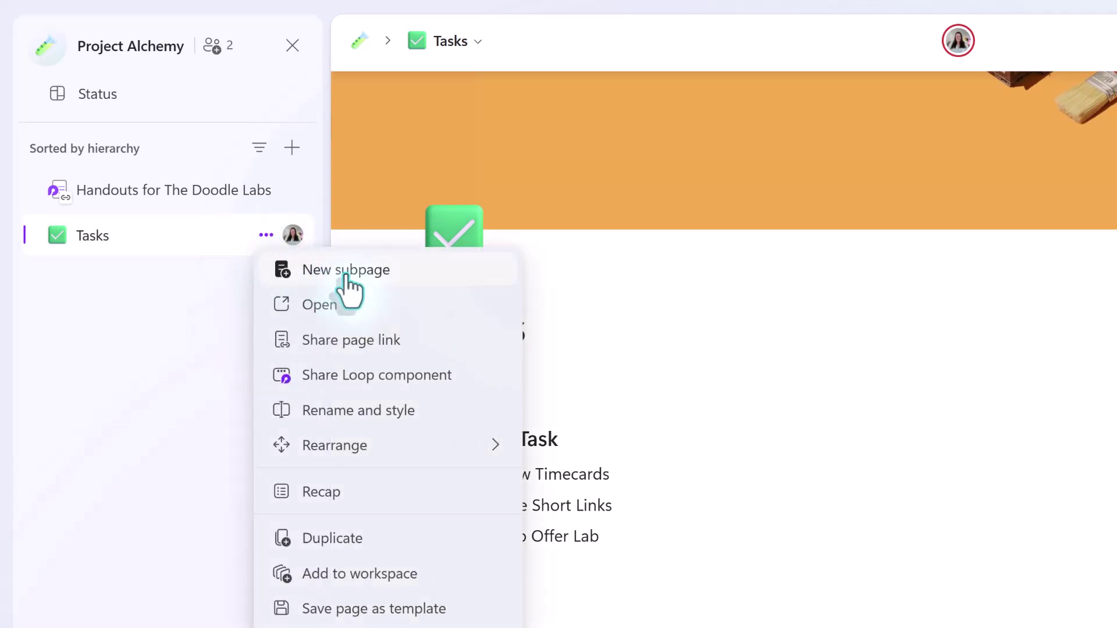
pyautogui.click(395, 278)
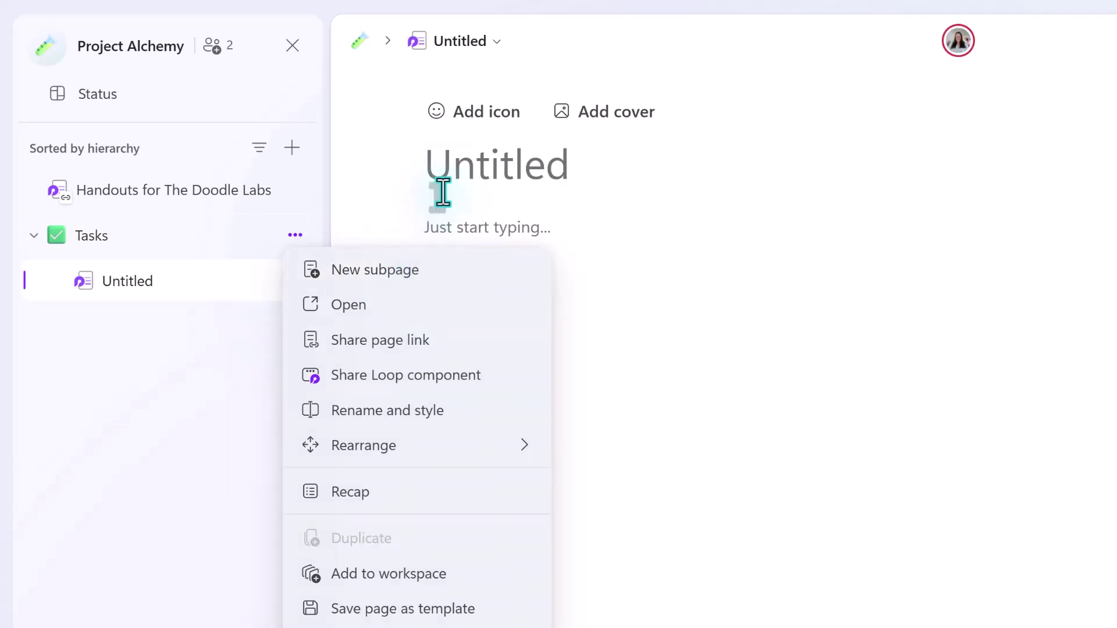
pyautogui.click(456, 175)
pyautogui.write('Filum ')
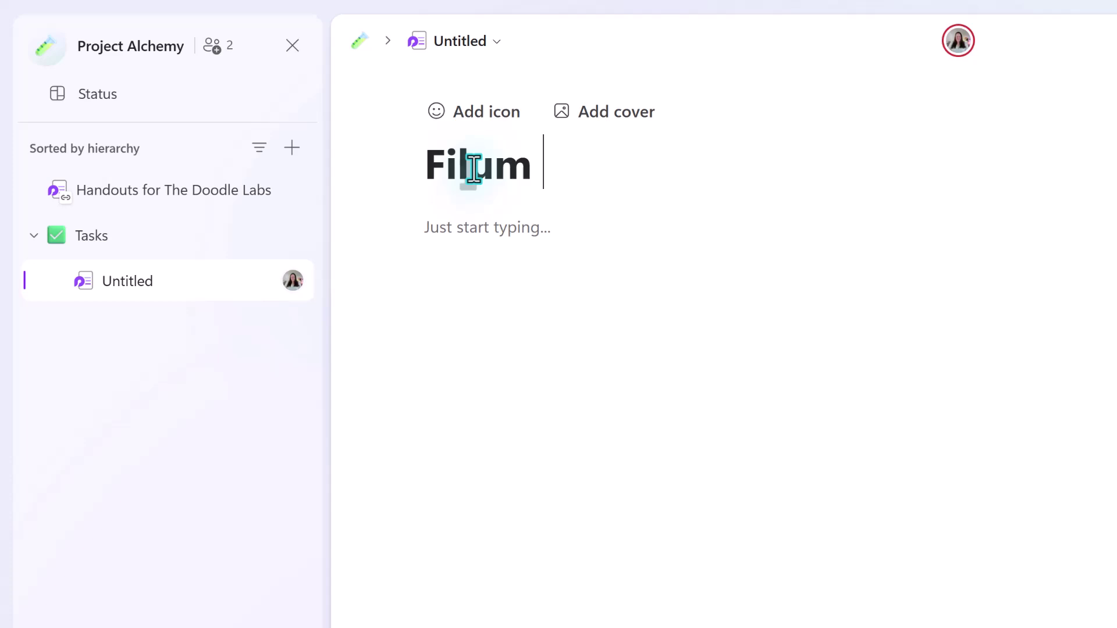
pyautogui.write('Labs')
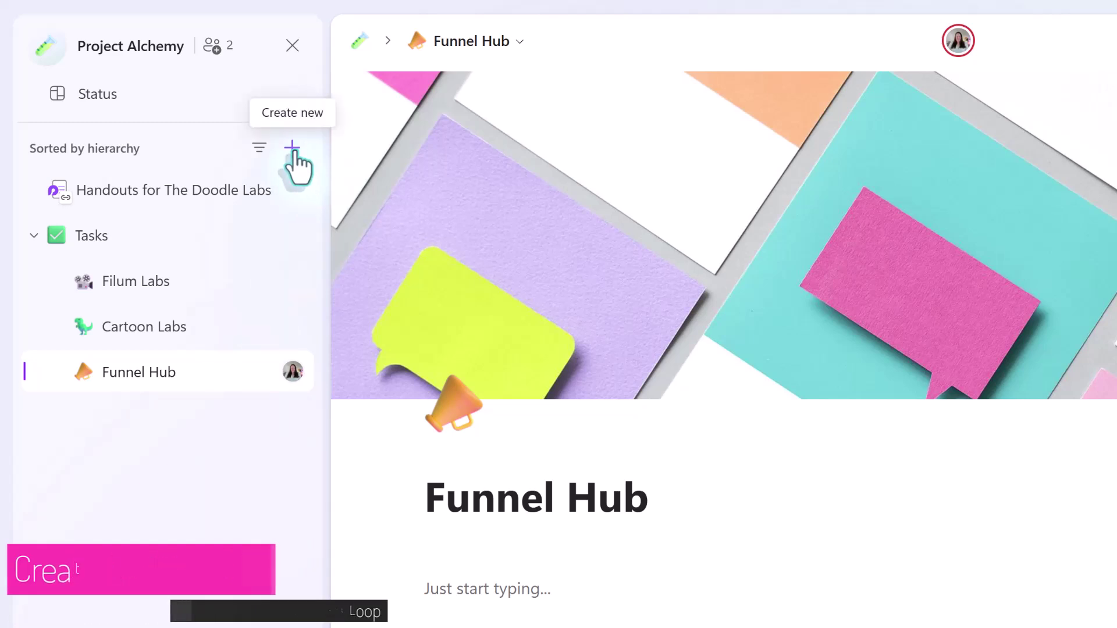
# Add a new page titled Meeting Notes to the Project Alchemy workspace
pyautogui.click(293, 149)
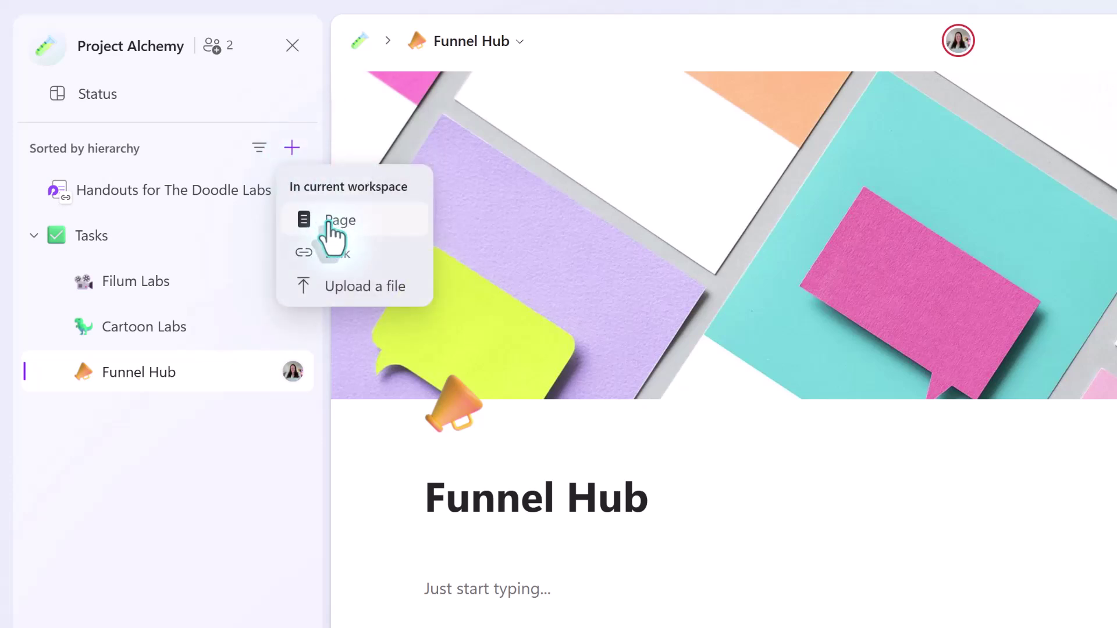
pyautogui.click(345, 226)
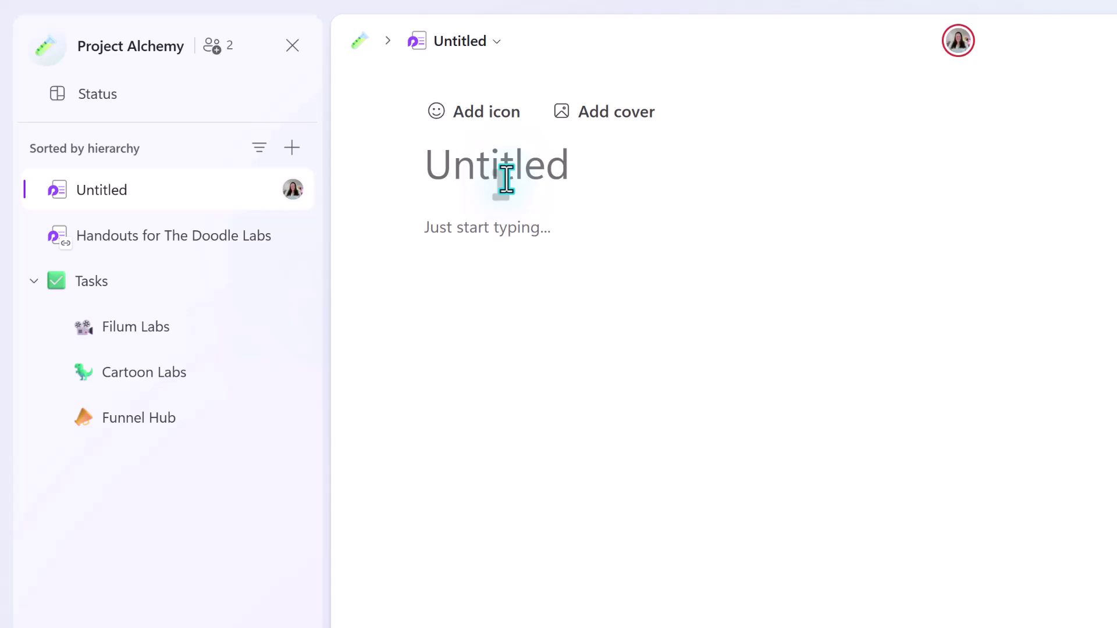
pyautogui.write('Meeting No')
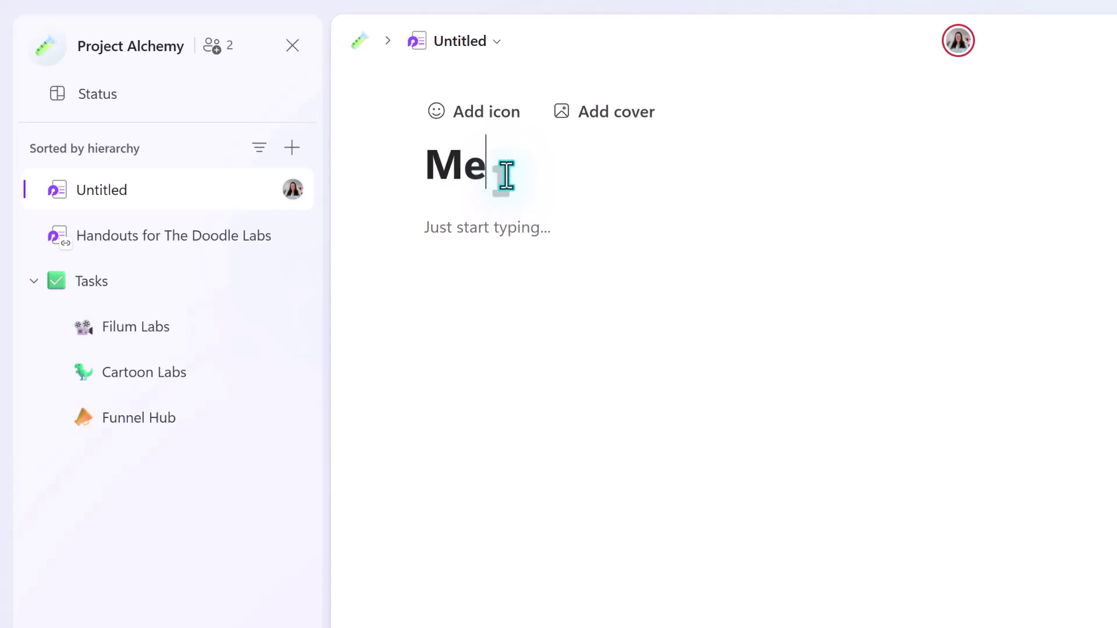
pyautogui.write('tes')
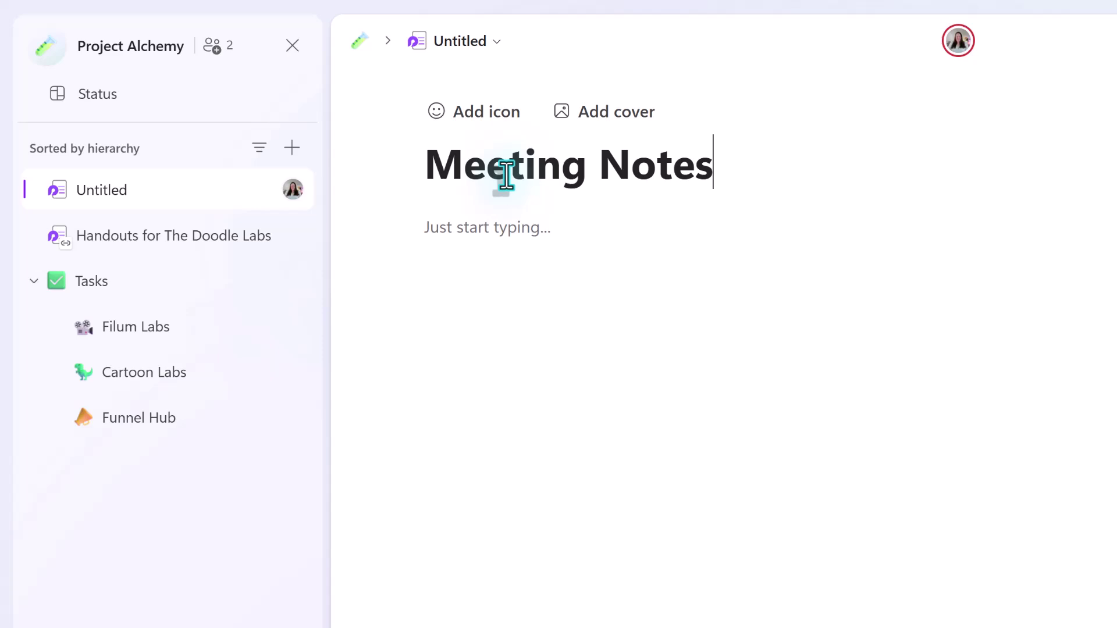
# Paste the purpose statement, explaining notes run newest to oldest, into the page body
pyautogui.click(742, 227)
pyautogui.write('Purpose:')
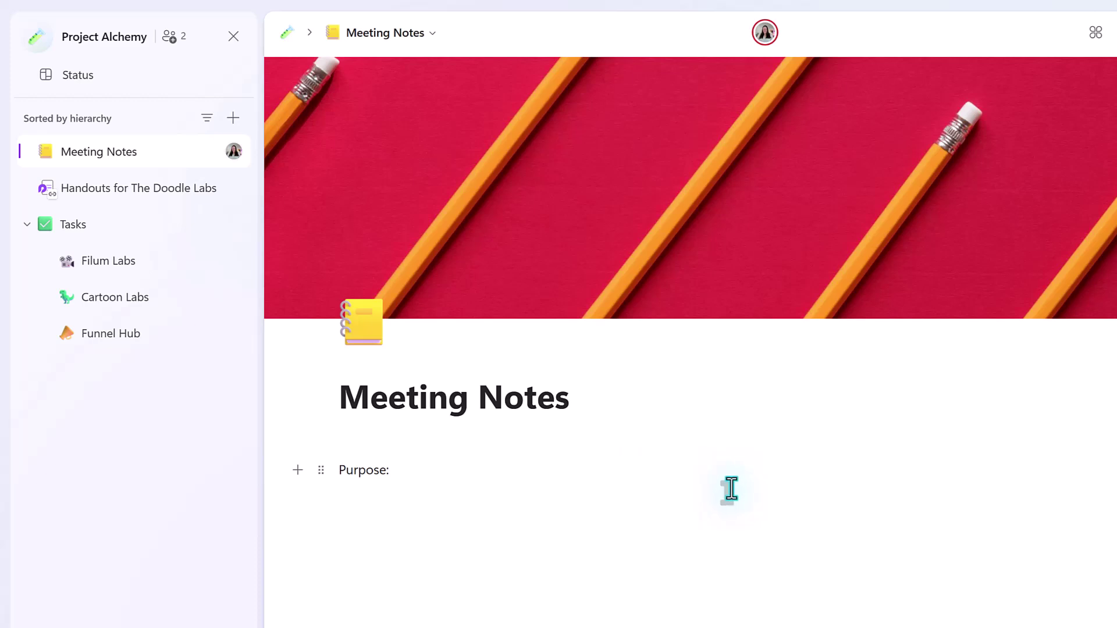
pyautogui.write('This is to keep track of the meeting notes associated with Project Alchemy. The notes will be organized in chronological order from newest to oldest.')
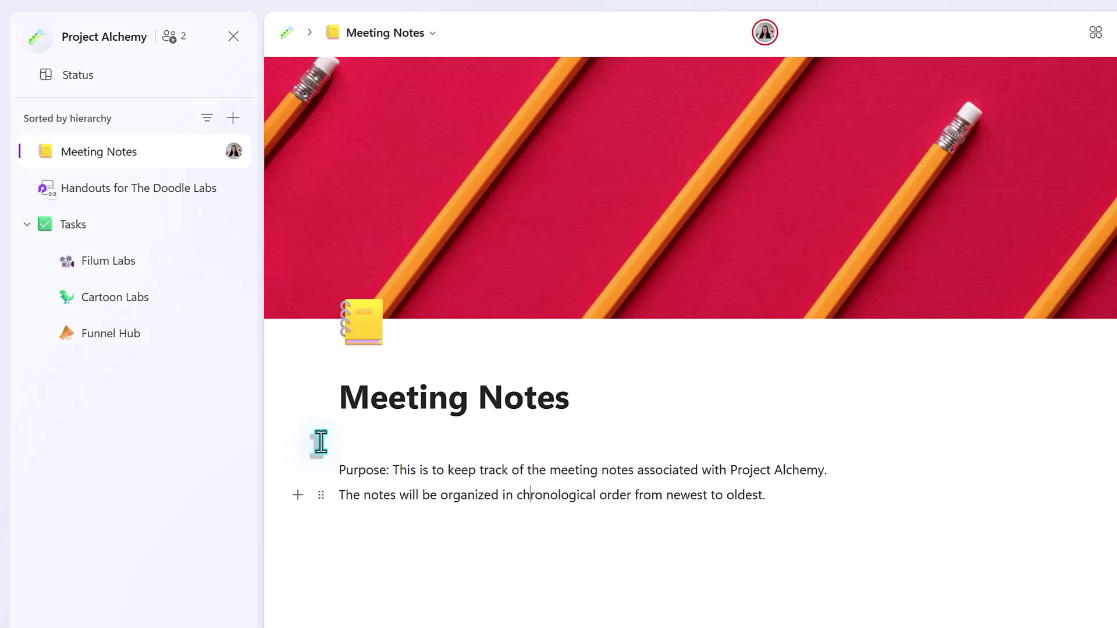
pyautogui.click(530, 495)
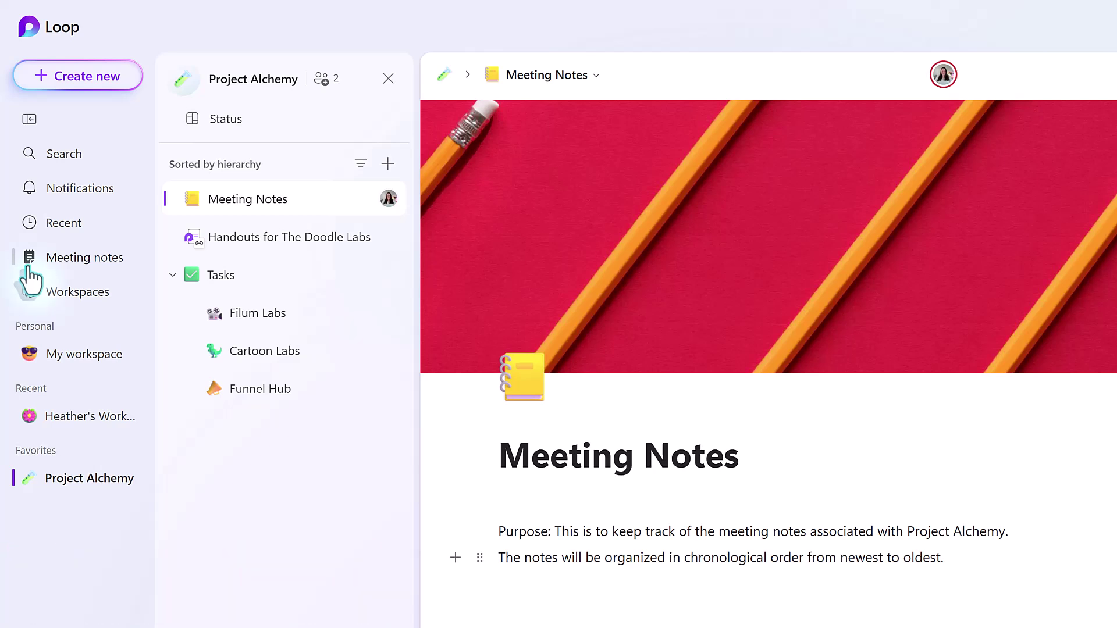
# From the Meeting notes list, check the week calendar and open Social Media Planning for March
pyautogui.click(64, 268)
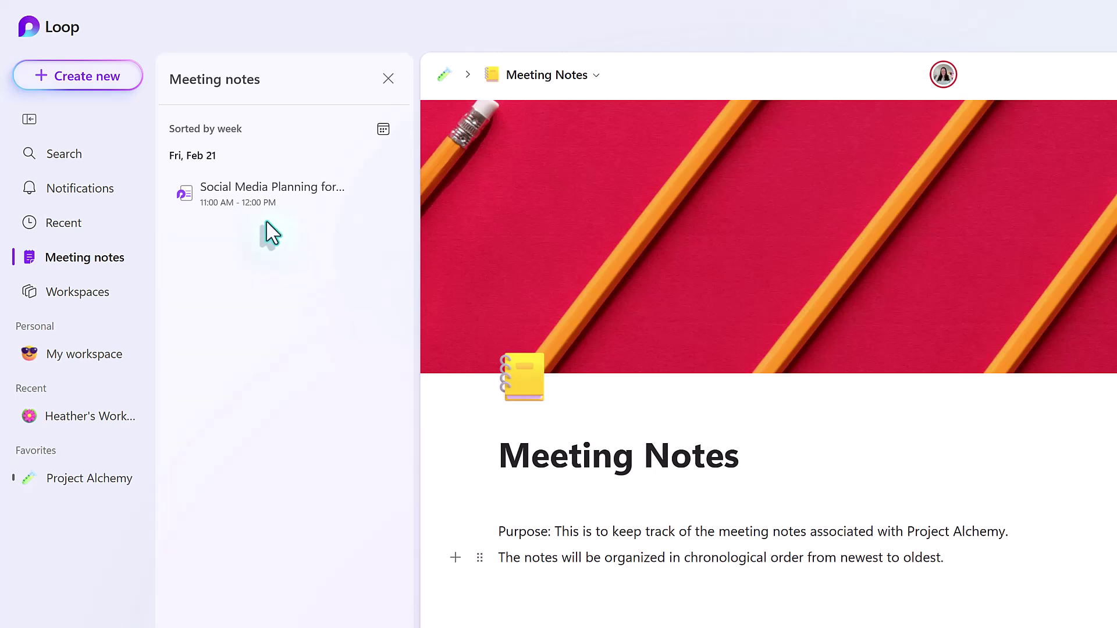
pyautogui.click(382, 136)
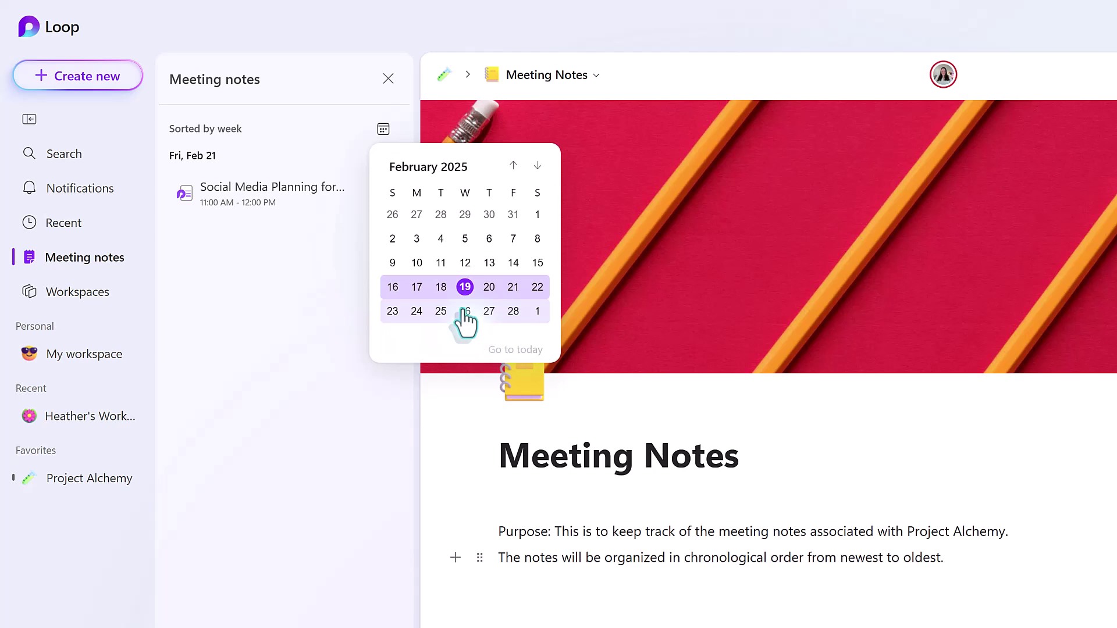
pyautogui.click(328, 244)
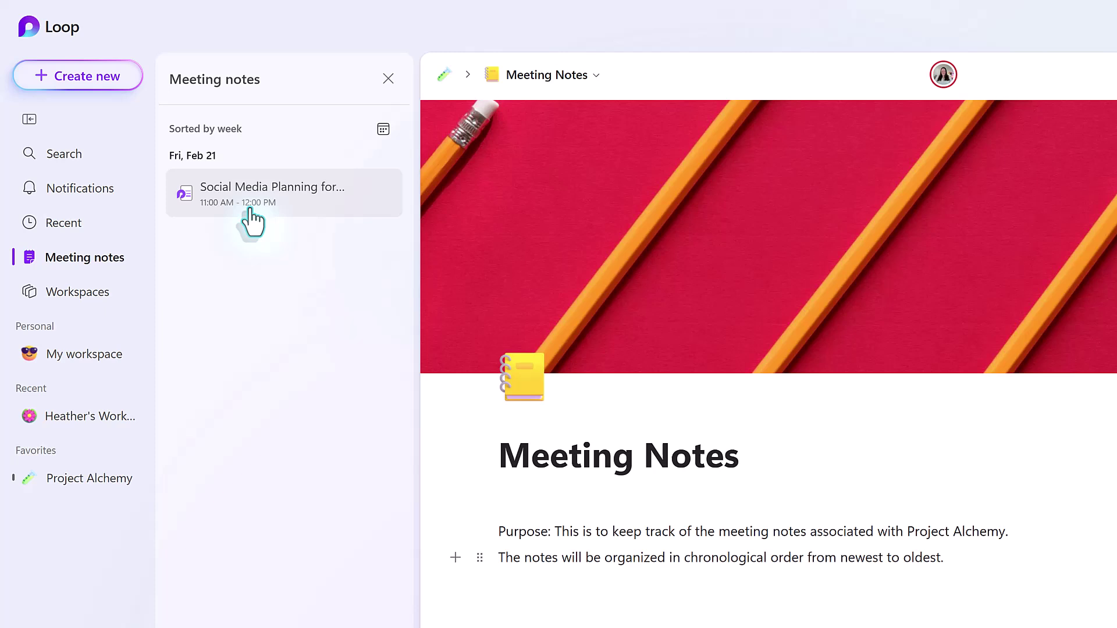
pyautogui.click(268, 189)
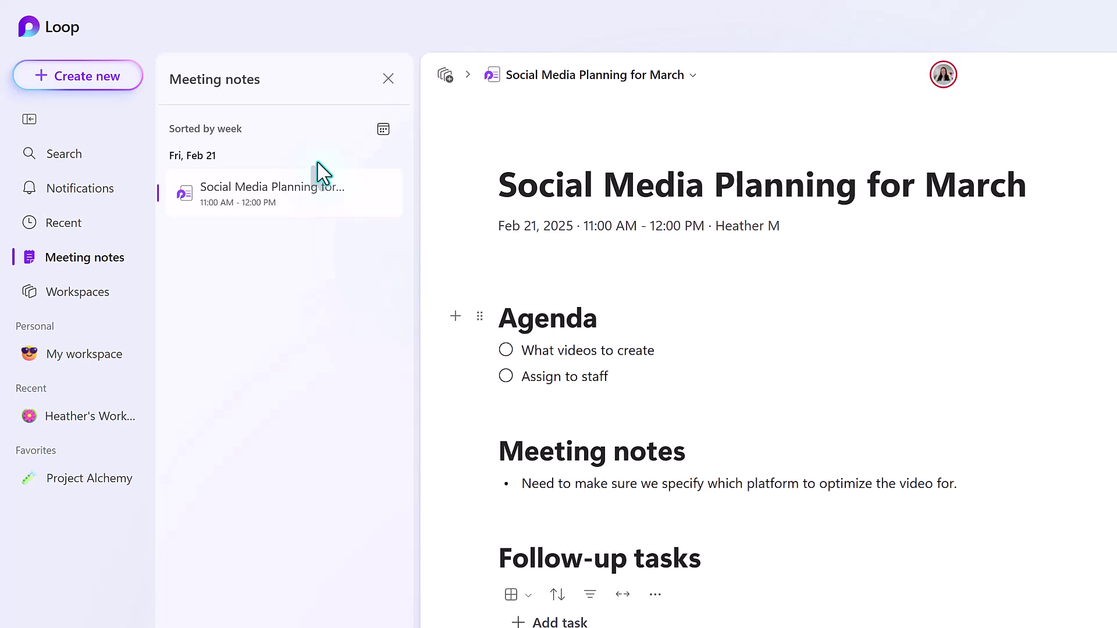
# Use the breadcrumb's Add to workspace option to place this meeting note in Project Alchemy
pyautogui.click(444, 78)
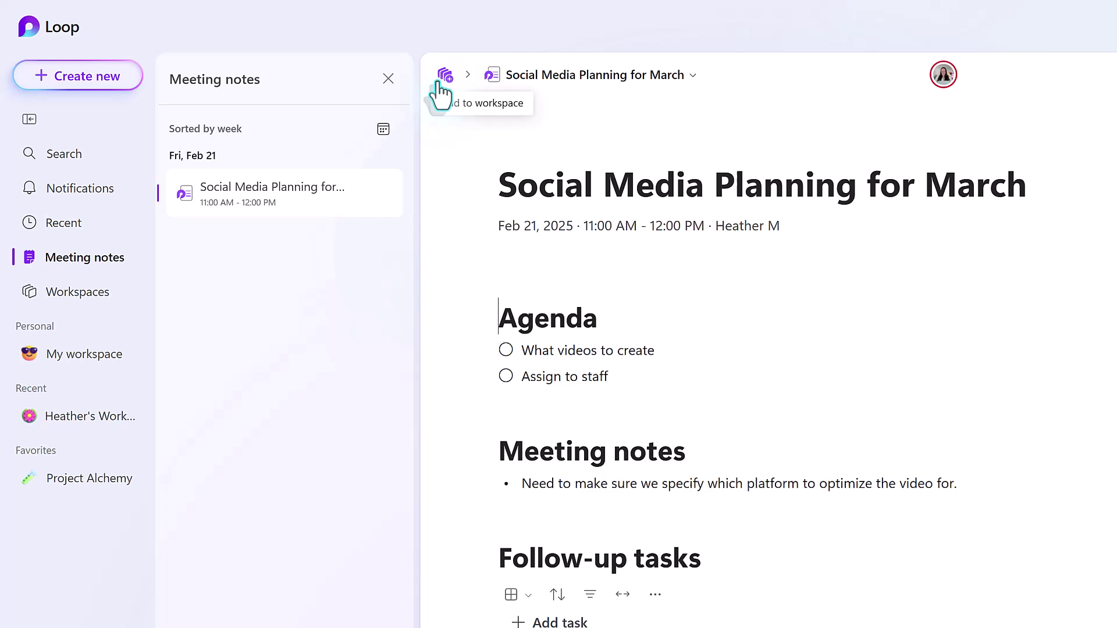
pyautogui.click(444, 82)
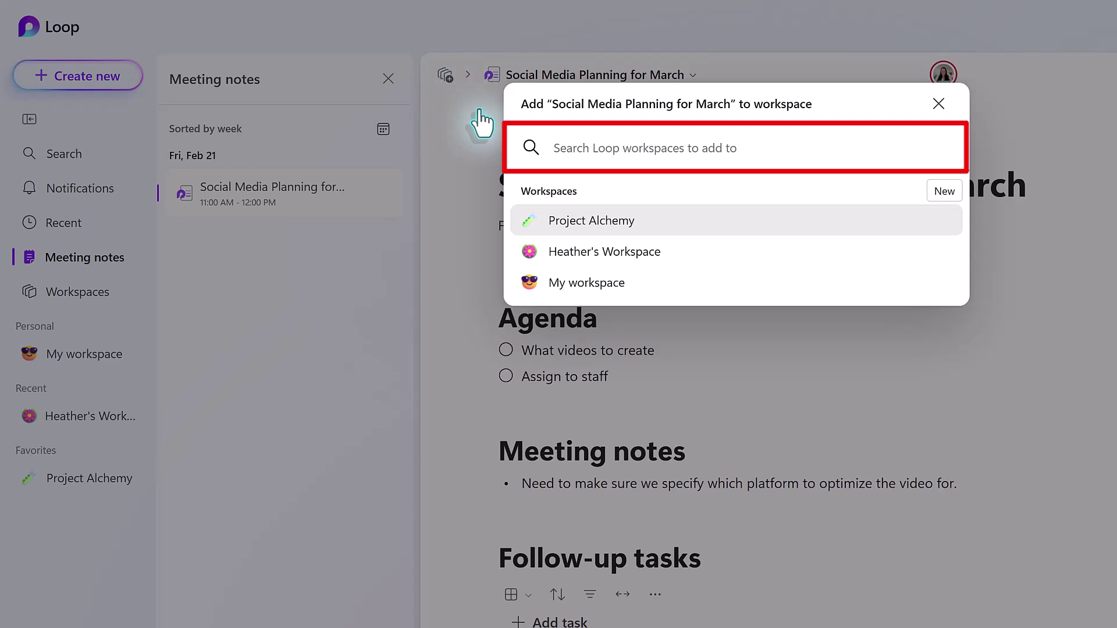
pyautogui.click(599, 230)
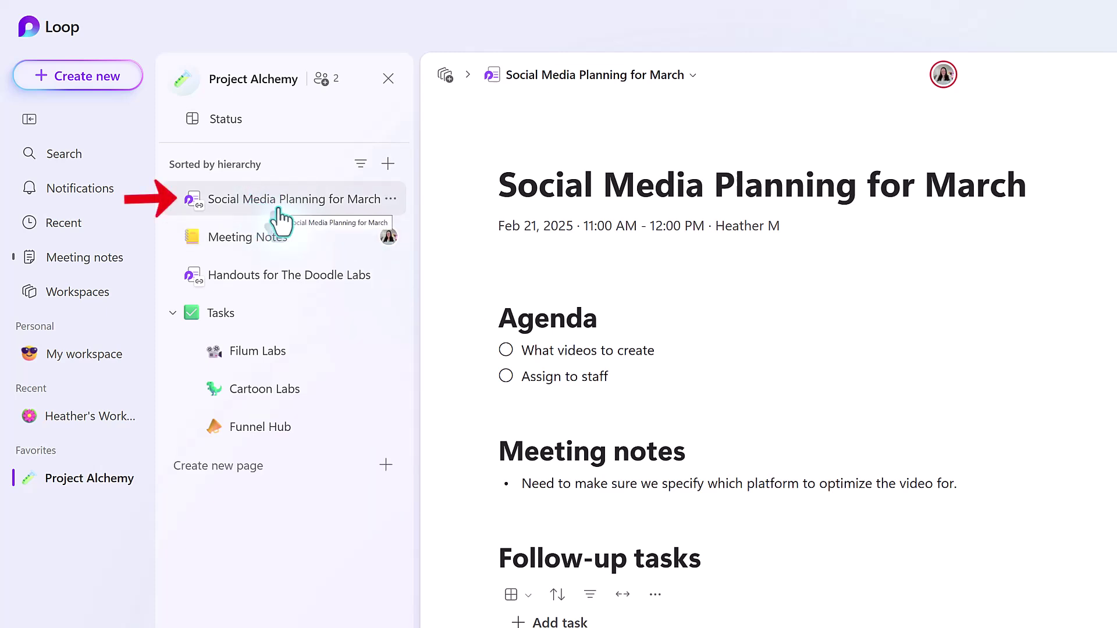
# Nest Social Media Planning for March under Meeting Notes; order pages Handouts for The Doodle Labs, Tasks, Meeting Notes
pyautogui.moveTo(247, 200); pyautogui.dragTo(251, 243)
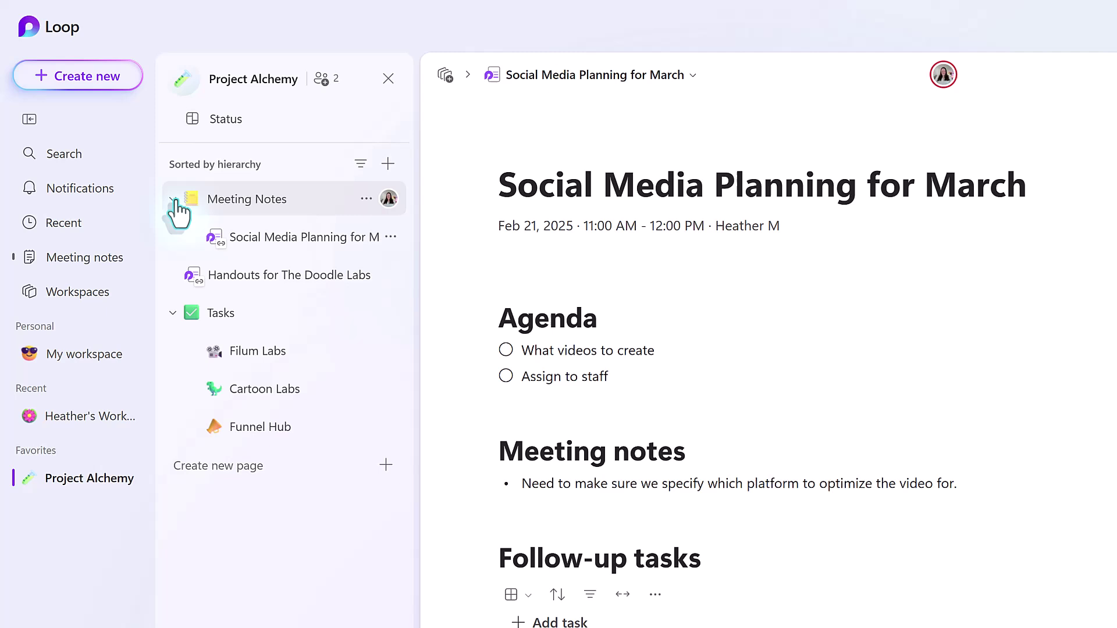
pyautogui.click(173, 199)
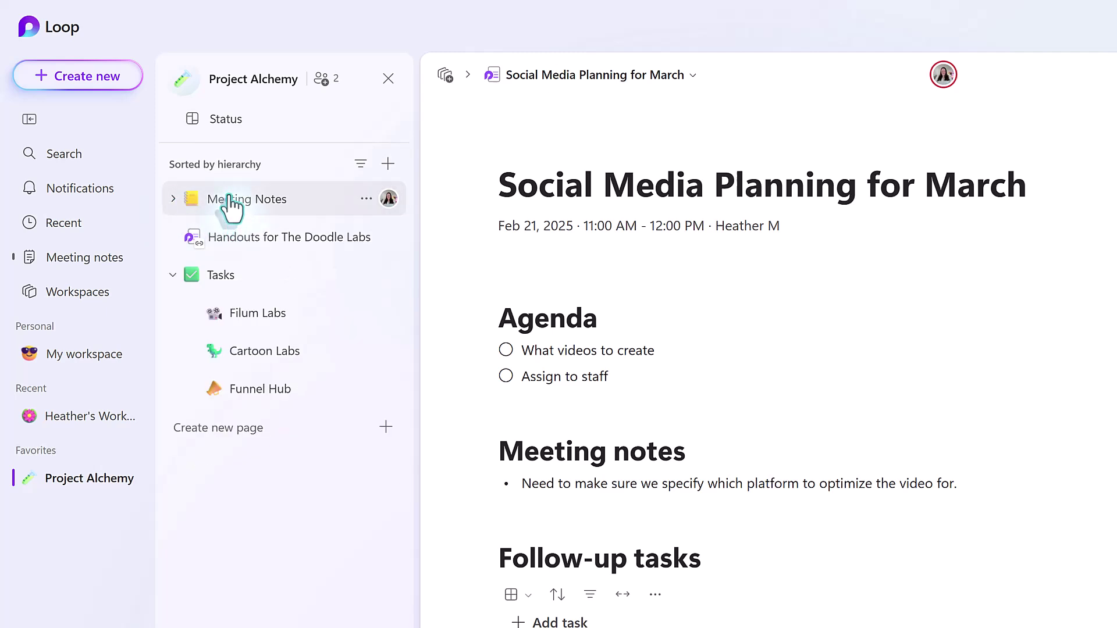
pyautogui.moveTo(232, 203); pyautogui.dragTo(234, 252)
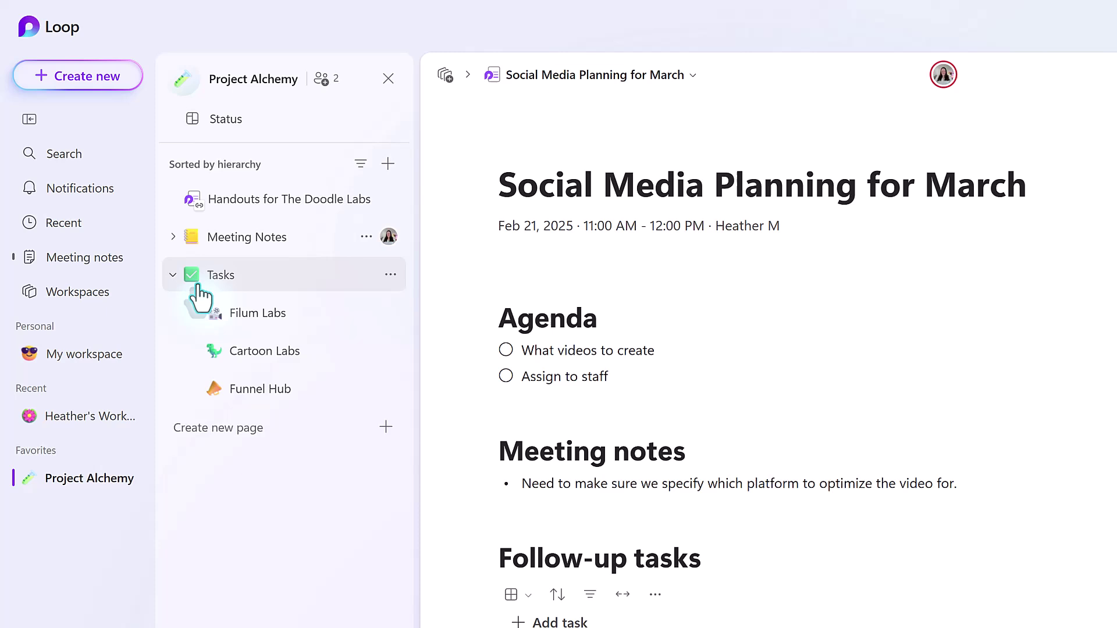
pyautogui.click(173, 274)
pyautogui.moveTo(233, 279); pyautogui.dragTo(314, 279)
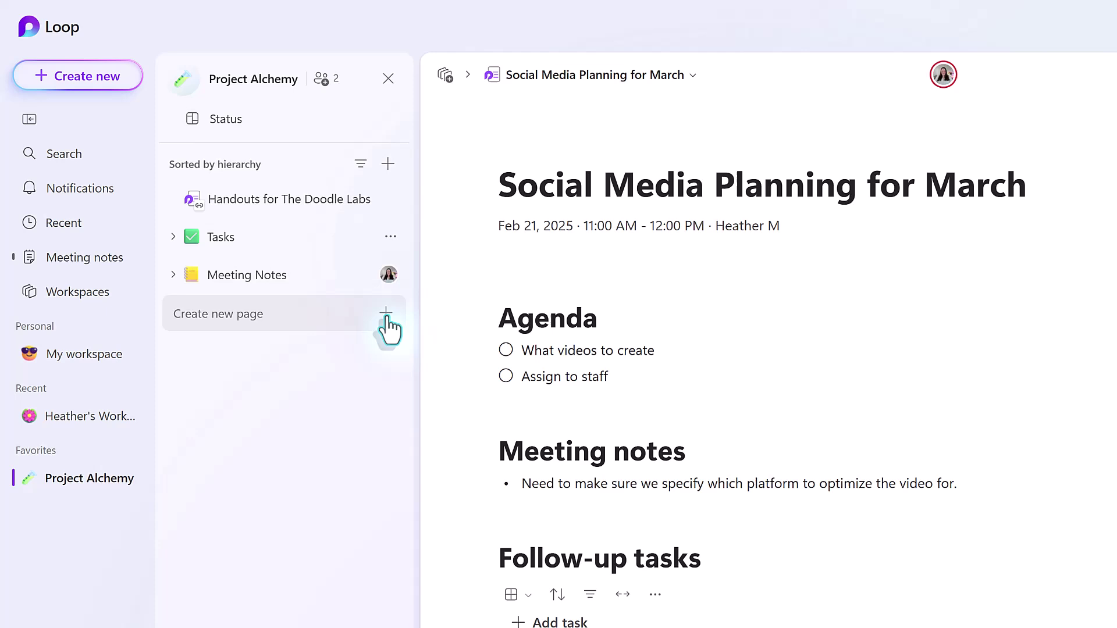
# Create a new blank page in Project Alchemy and title it 'Files'
pyautogui.click(385, 317)
pyautogui.click(388, 319)
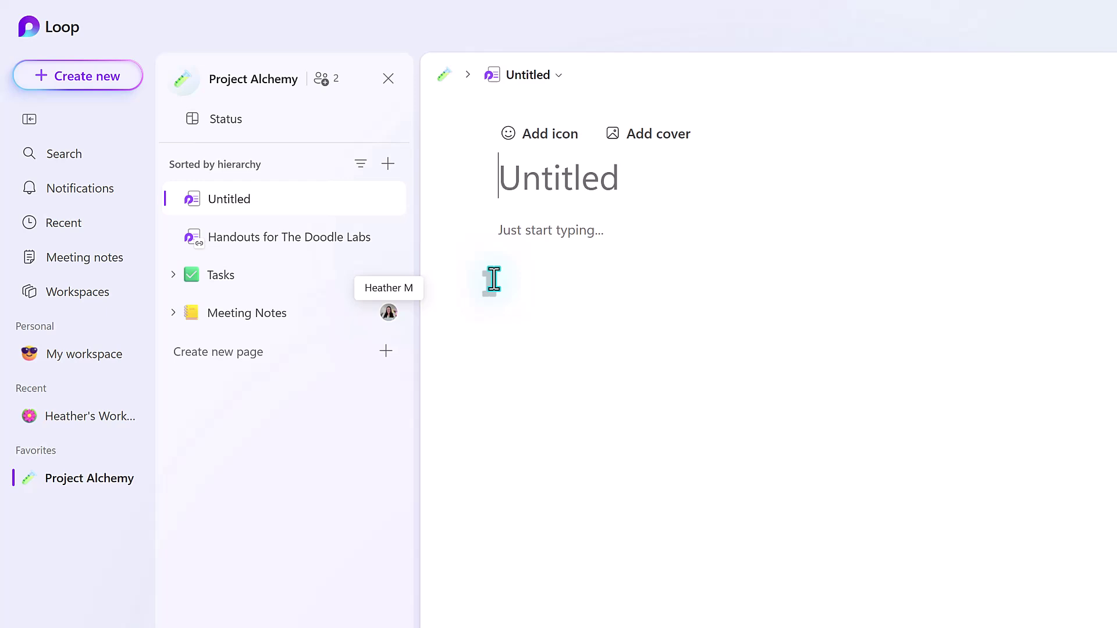
pyautogui.click(537, 203)
pyautogui.write('File')
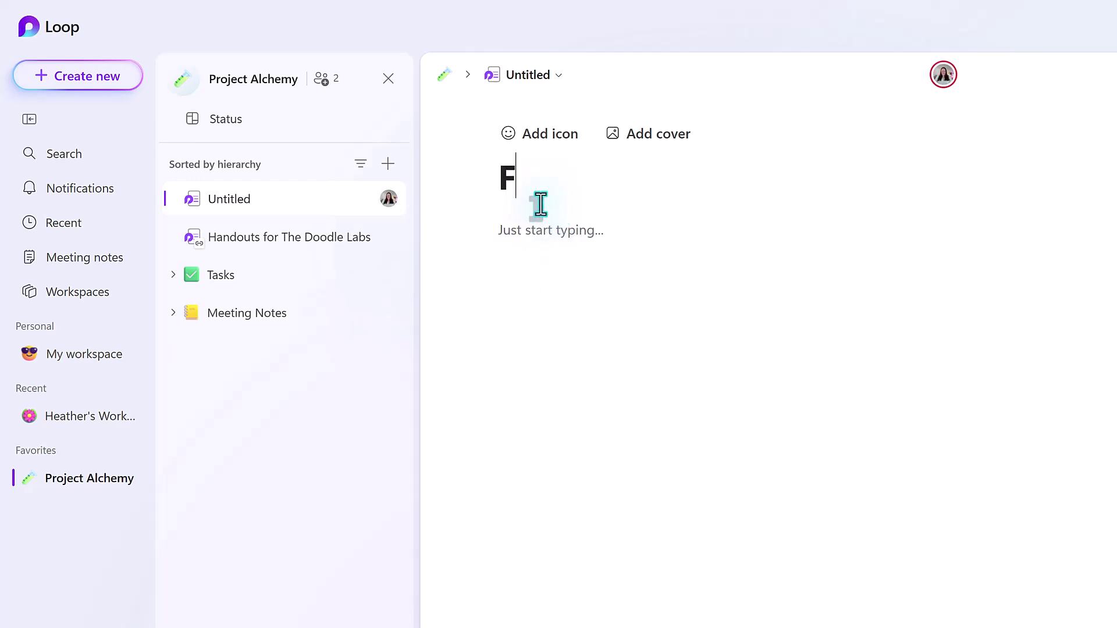
pyautogui.write('s')
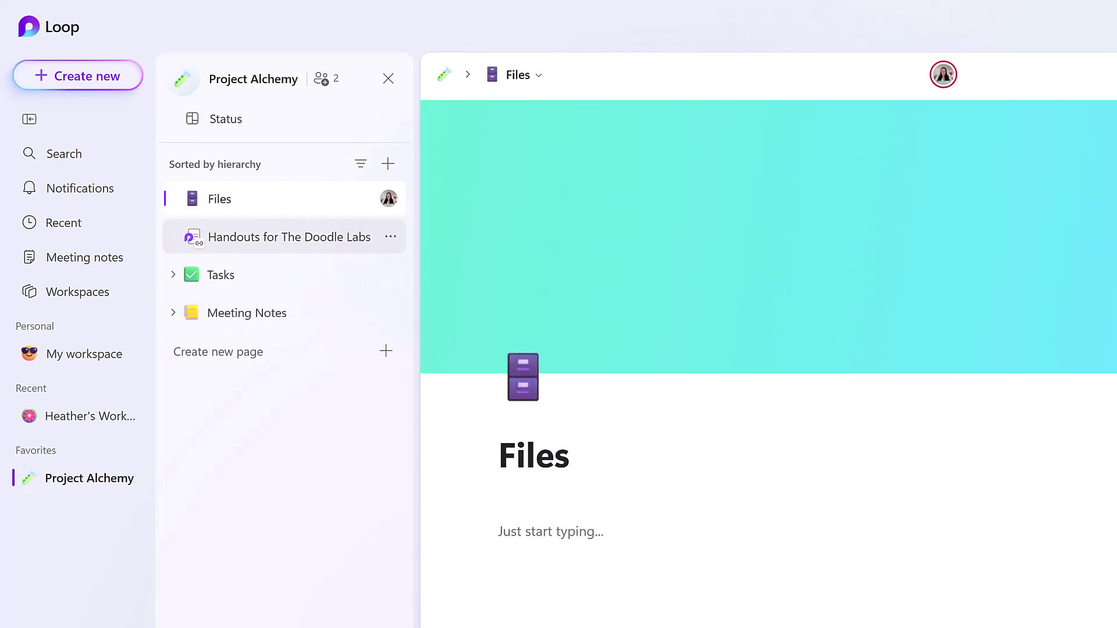